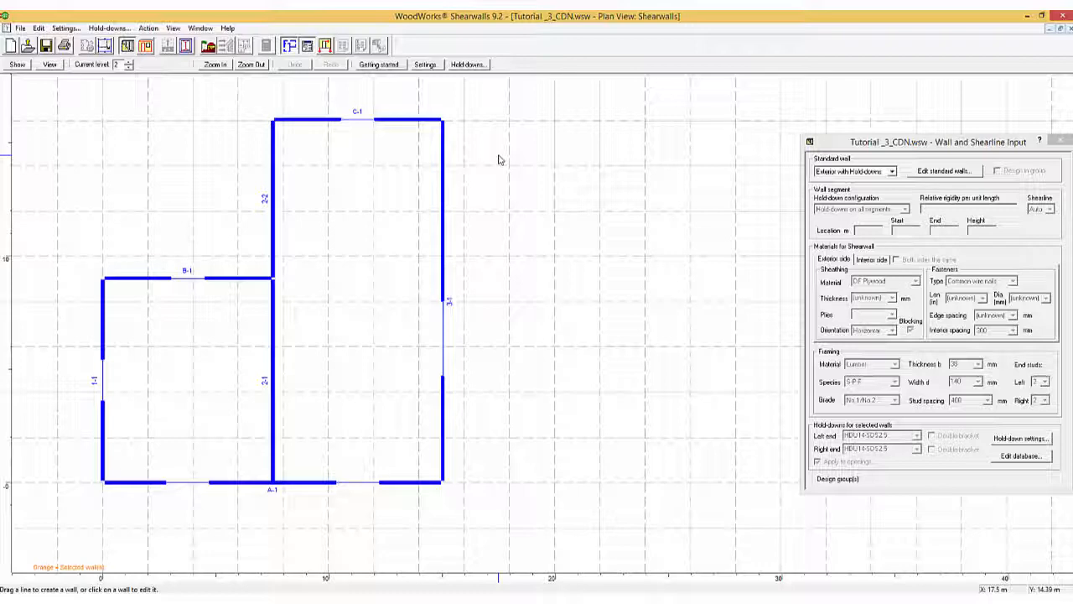
Step: Keep NBC Low-rise Fig. I-7/8 as the wind load generation procedure in the design settings, and display the roof blocks
click(67, 29)
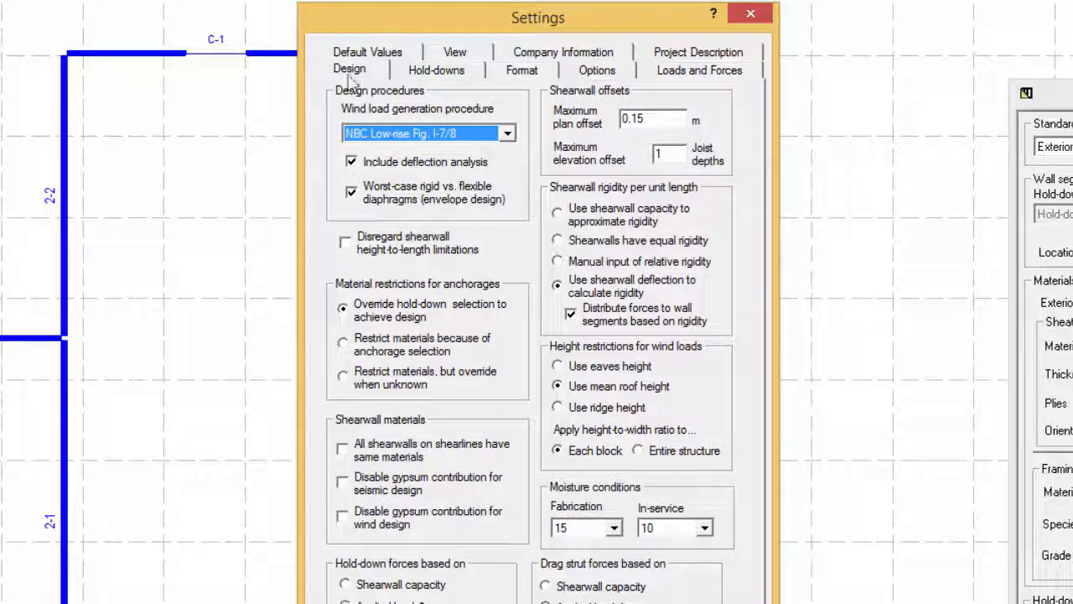
click(510, 135)
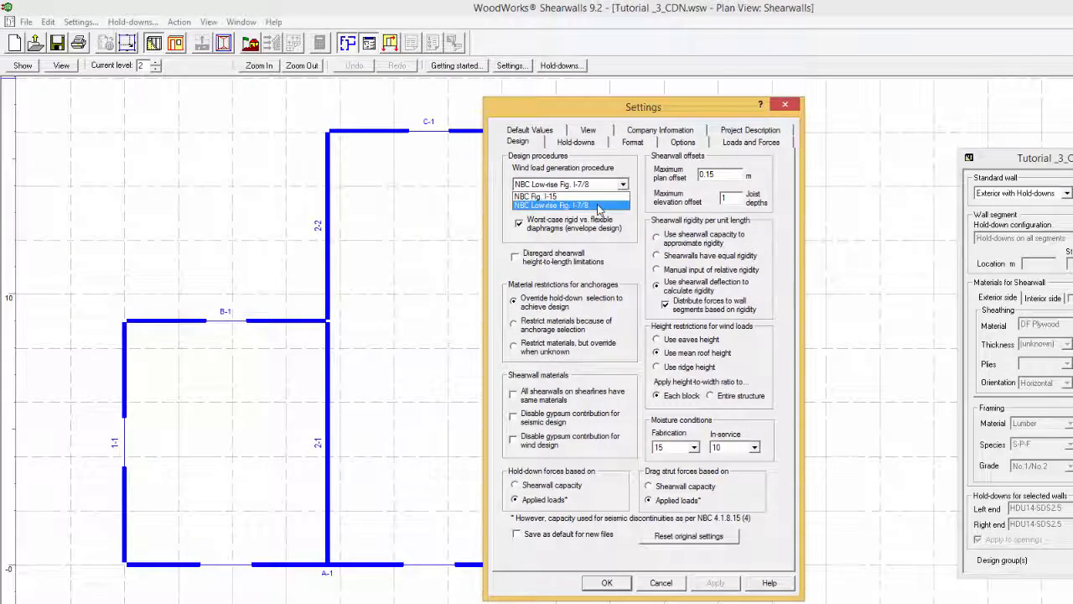
click(466, 165)
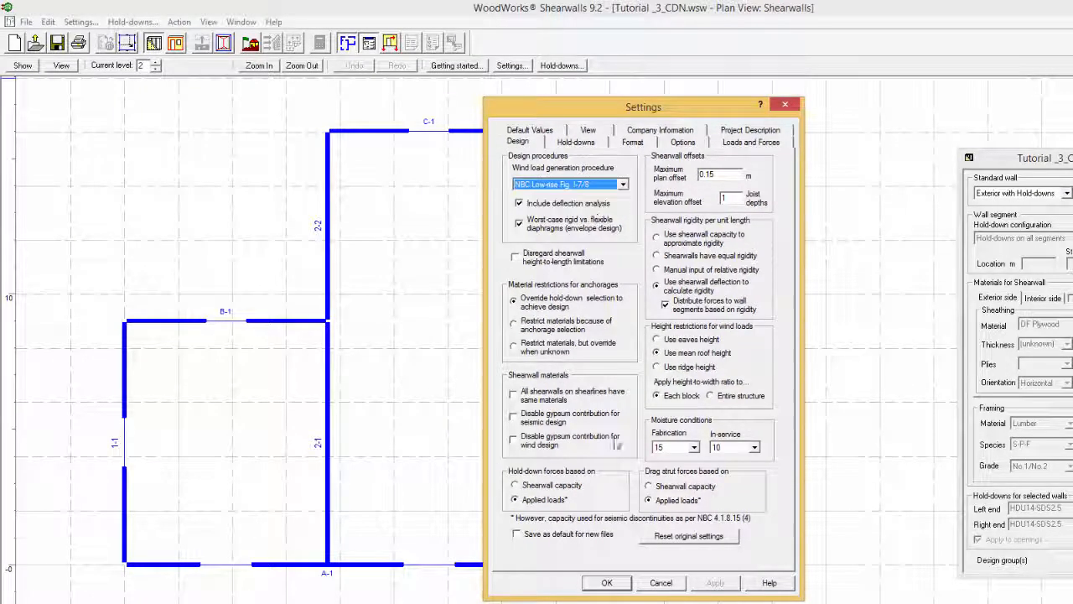
click(607, 582)
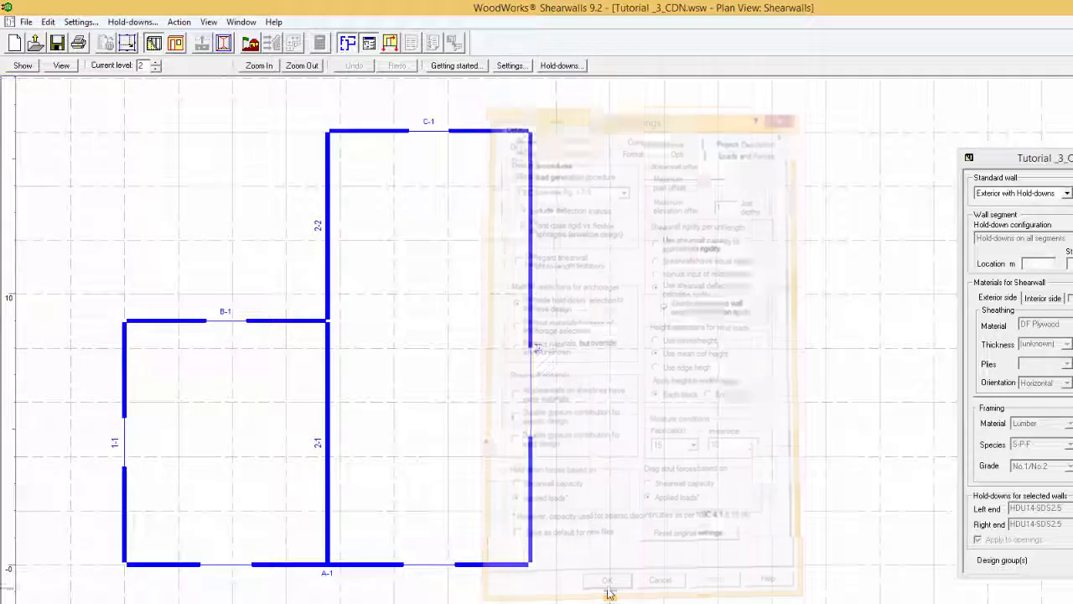
click(224, 43)
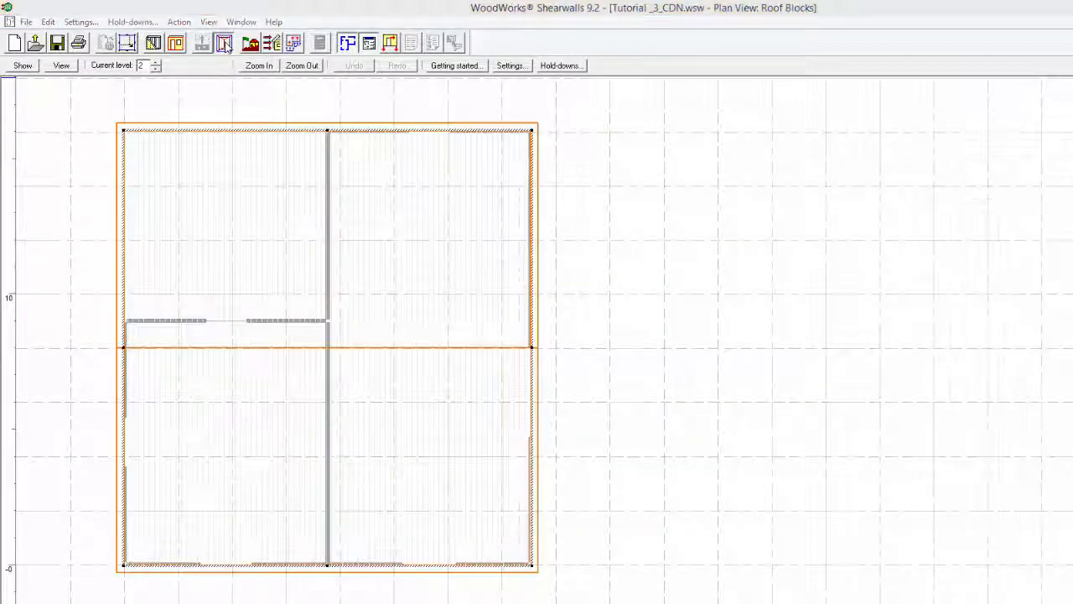
Step: Turn the Include deflection analysis option off and back on in the design settings
click(90, 24)
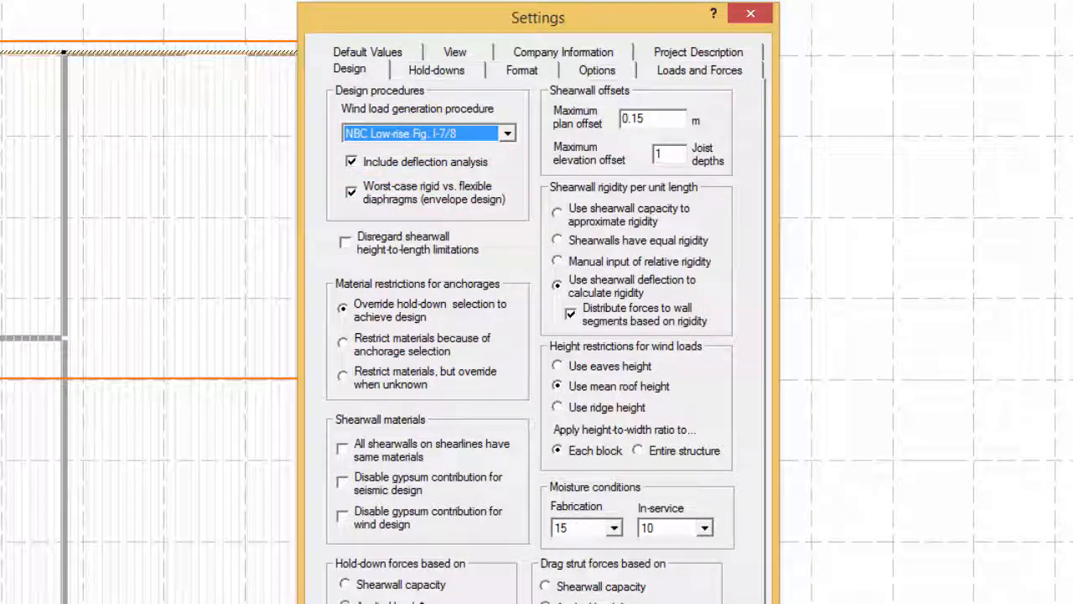
click(351, 163)
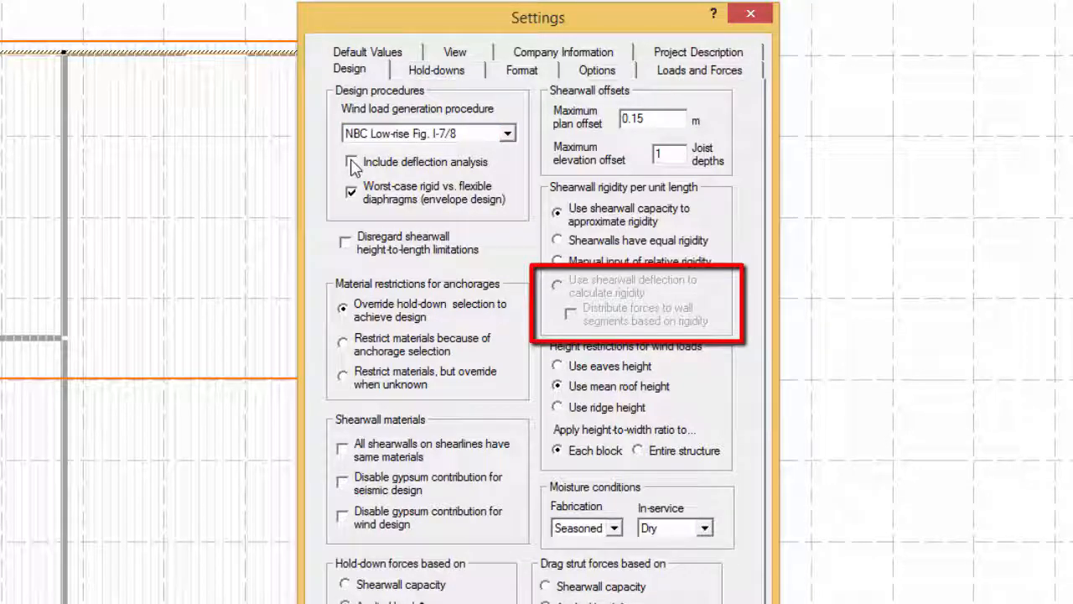
click(351, 163)
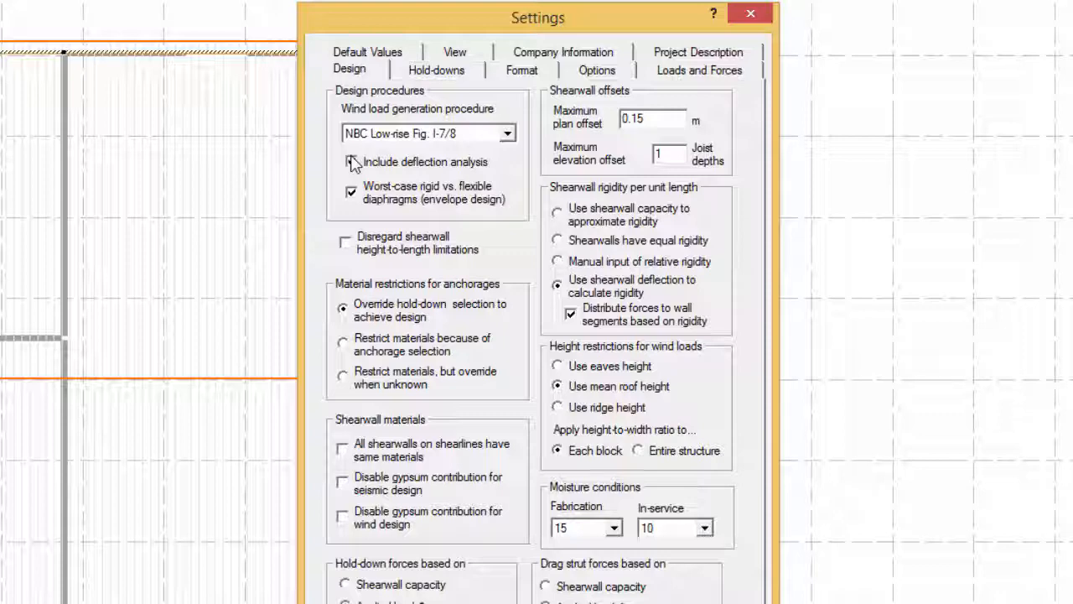
Step: Turn the hold-down displacement and shrinkage overrides on and off again, and accept the settings
click(436, 71)
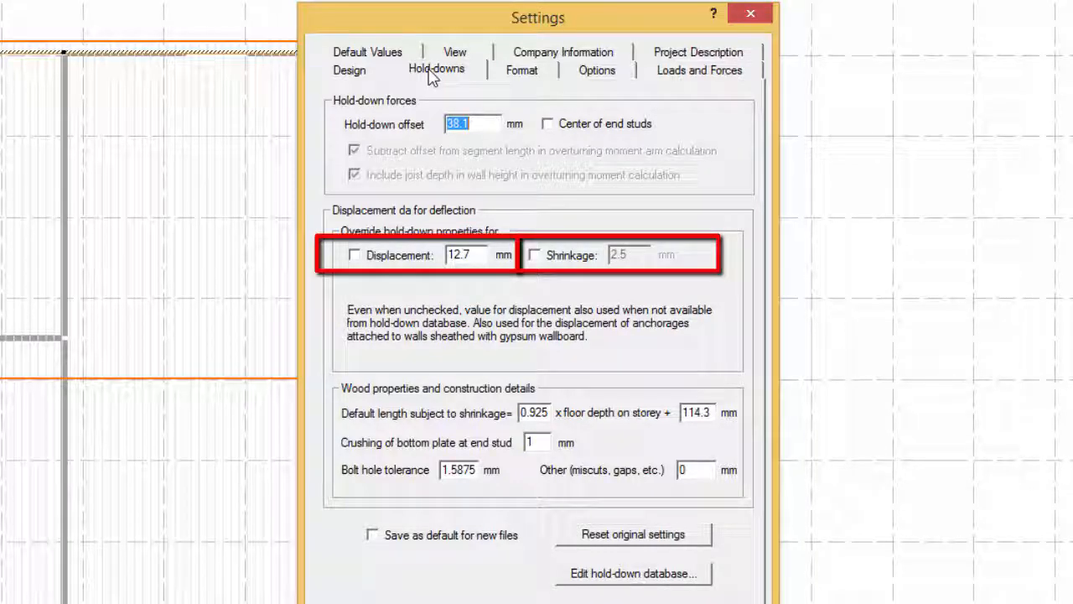
click(353, 255)
click(534, 256)
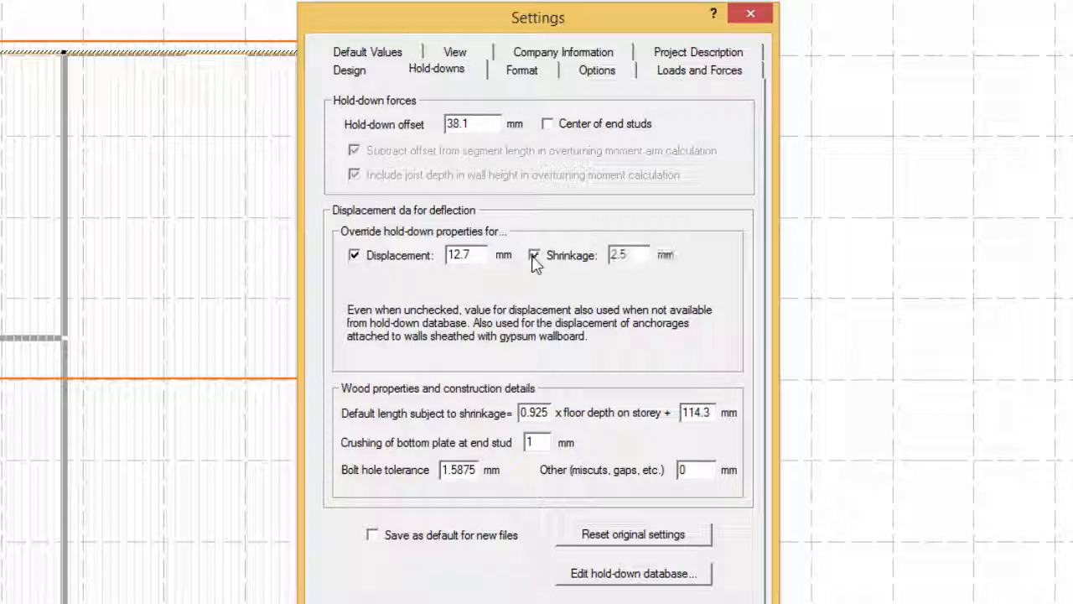
click(534, 257)
click(369, 257)
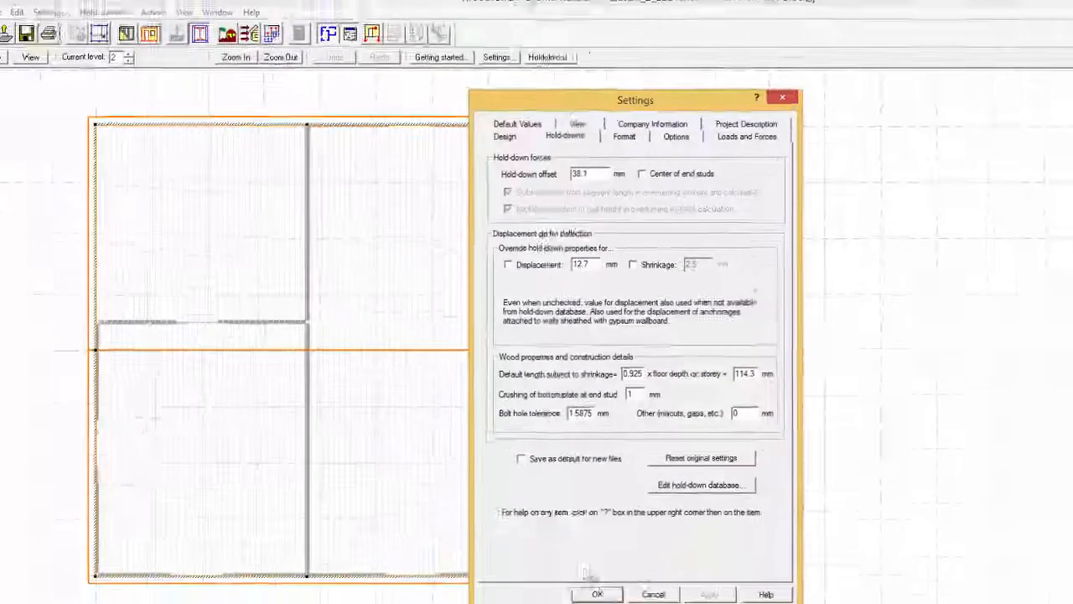
click(613, 581)
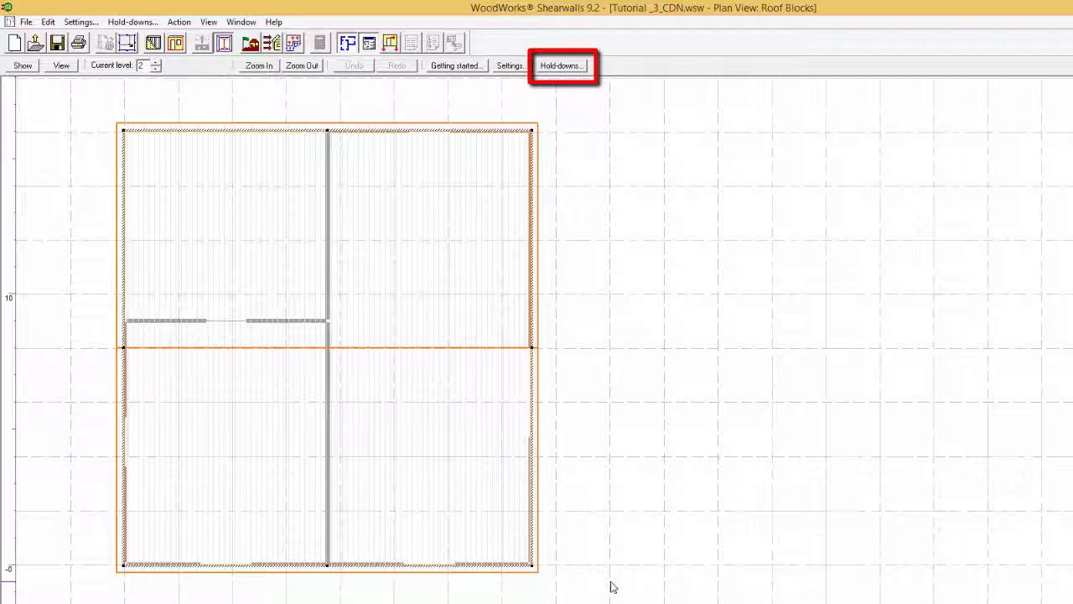
Step: Examine the anchor bolt length and capacity values of the HDU14-SDS2.5 entry in the hold-down database
click(560, 67)
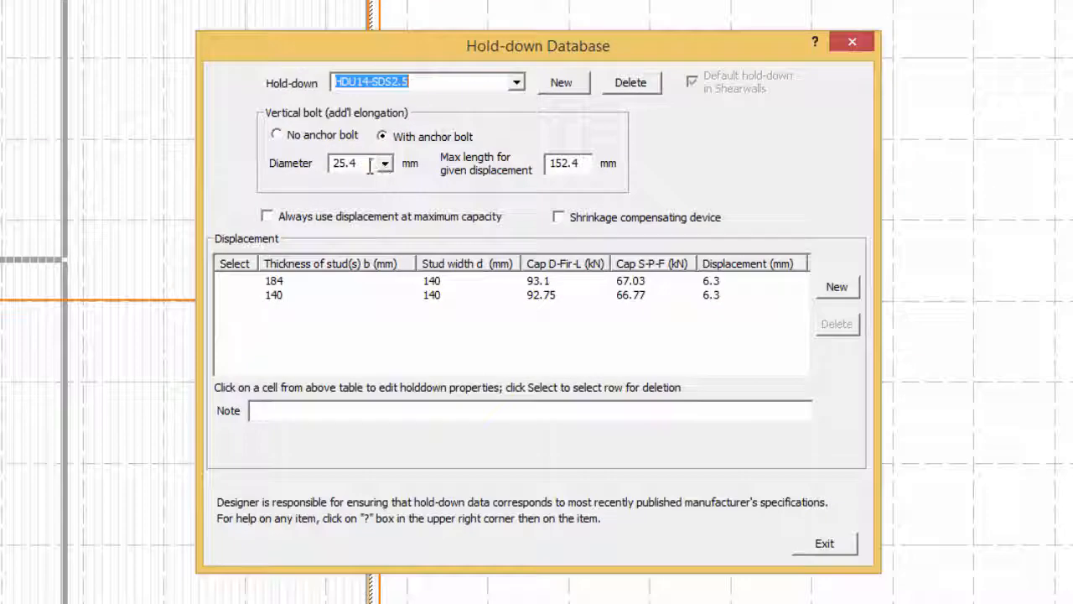
click(431, 196)
click(614, 192)
double_click(582, 162)
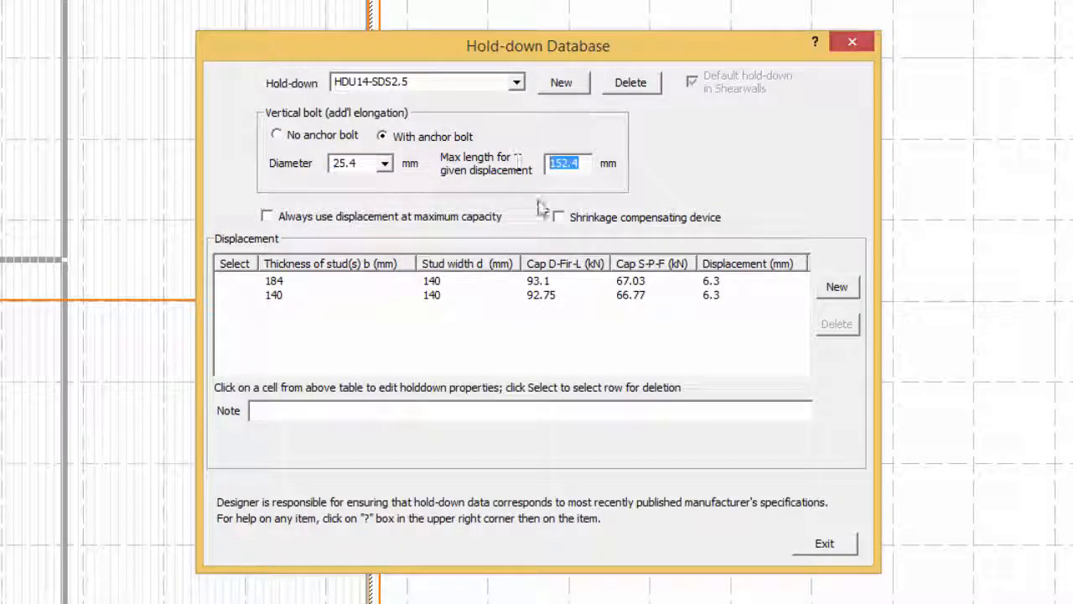
click(561, 283)
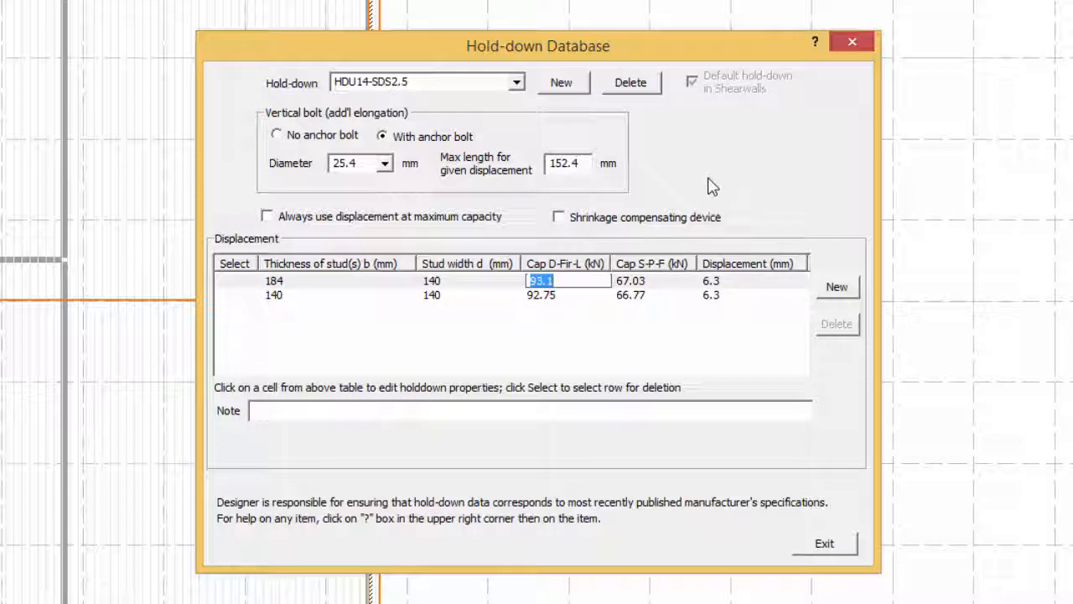
Step: Try adding and deleting a hold-down entry, and close the hold-down database
click(560, 86)
click(647, 88)
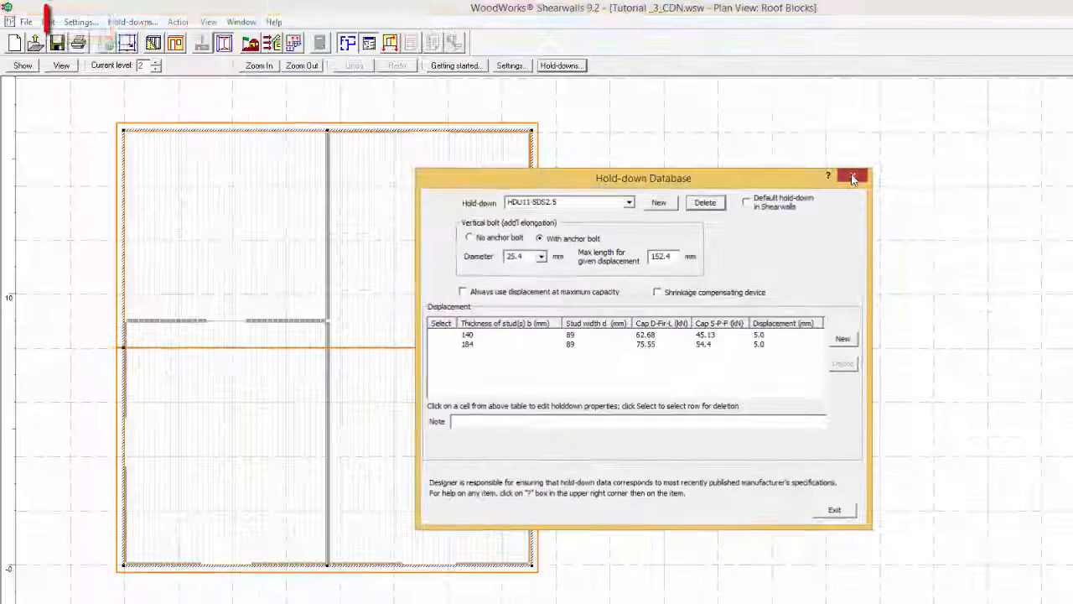
click(852, 42)
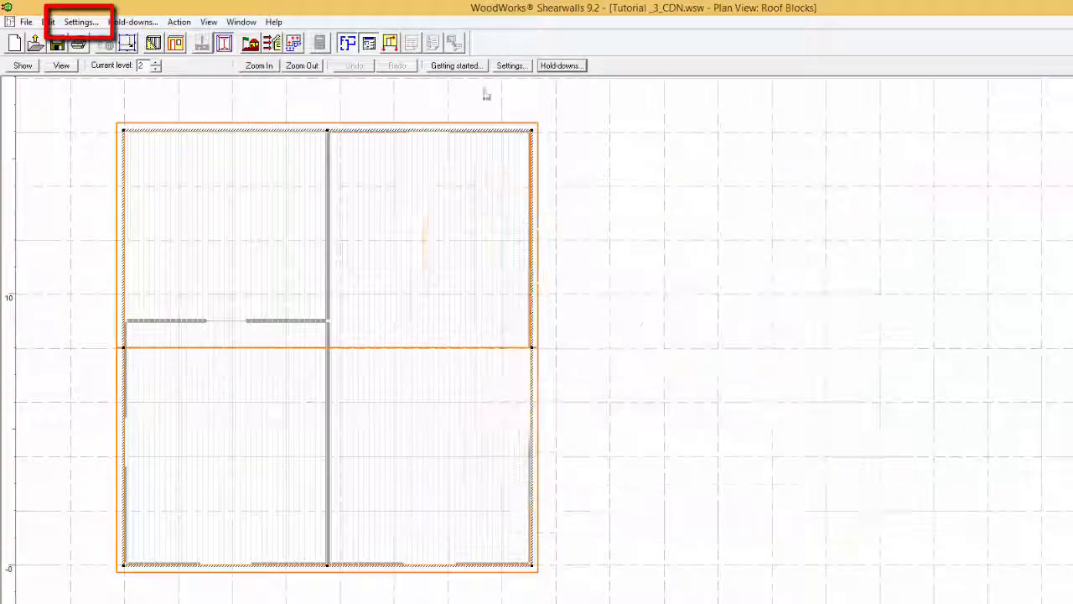
Step: Review the hold-down settings and turn off Worst-case rigid vs. flexible diaphragms (envelope design) in the design settings
click(81, 23)
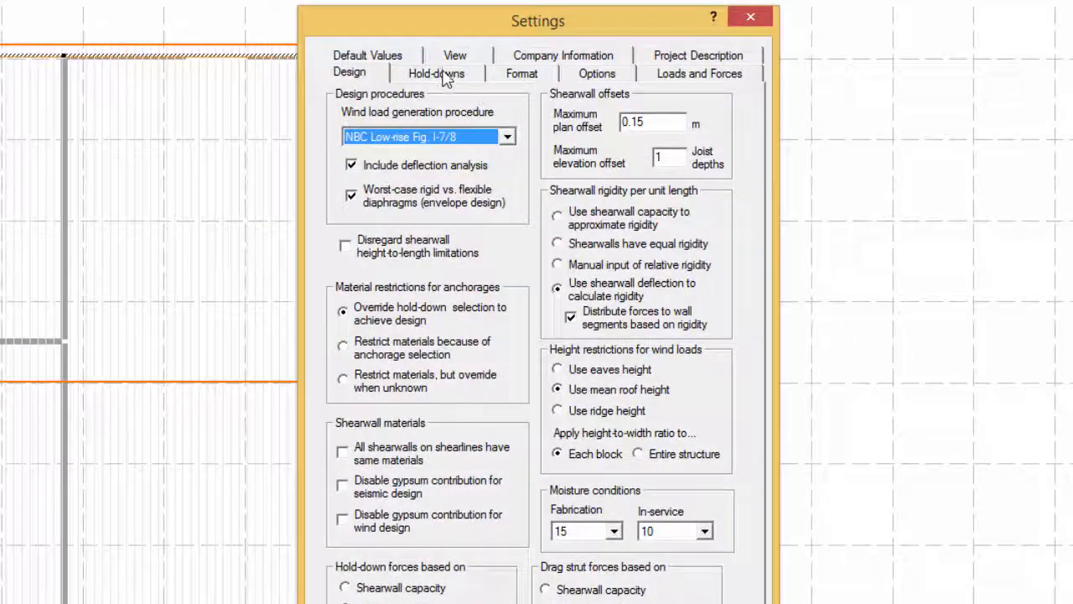
click(436, 73)
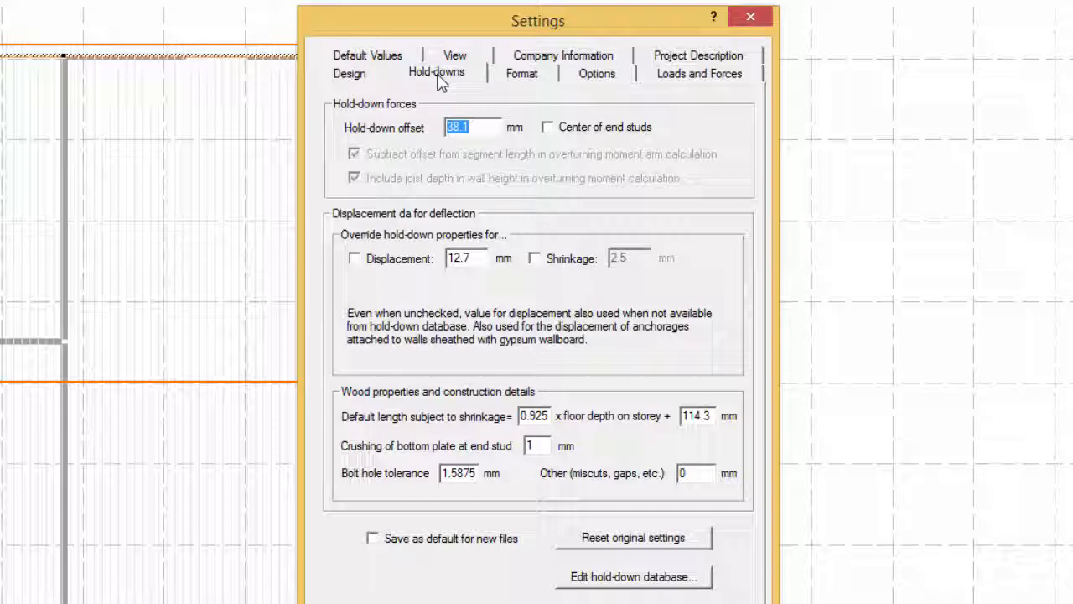
click(357, 76)
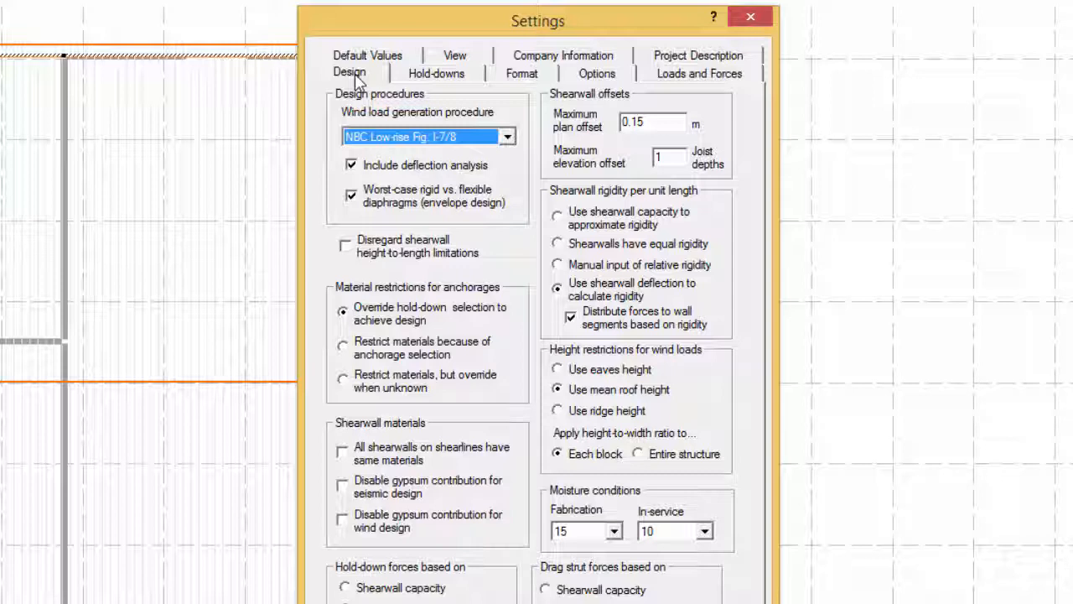
click(354, 75)
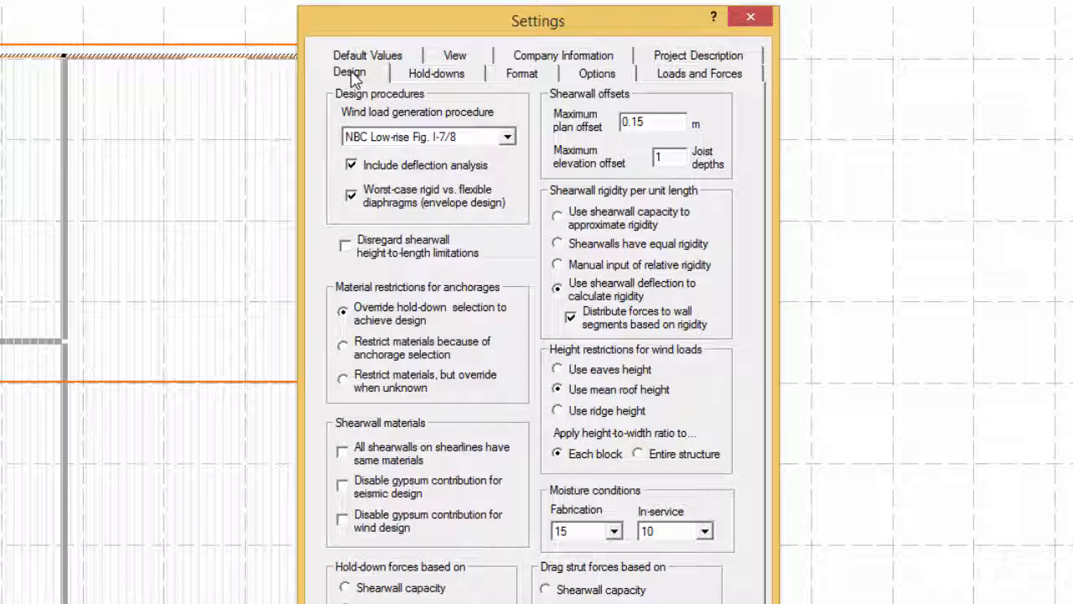
click(352, 201)
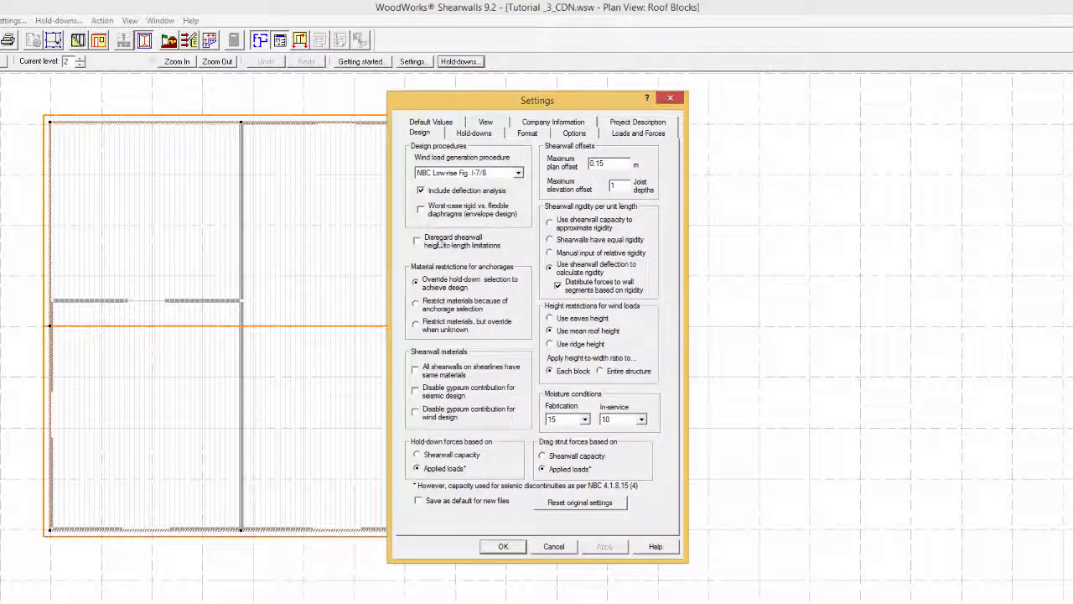
click(500, 547)
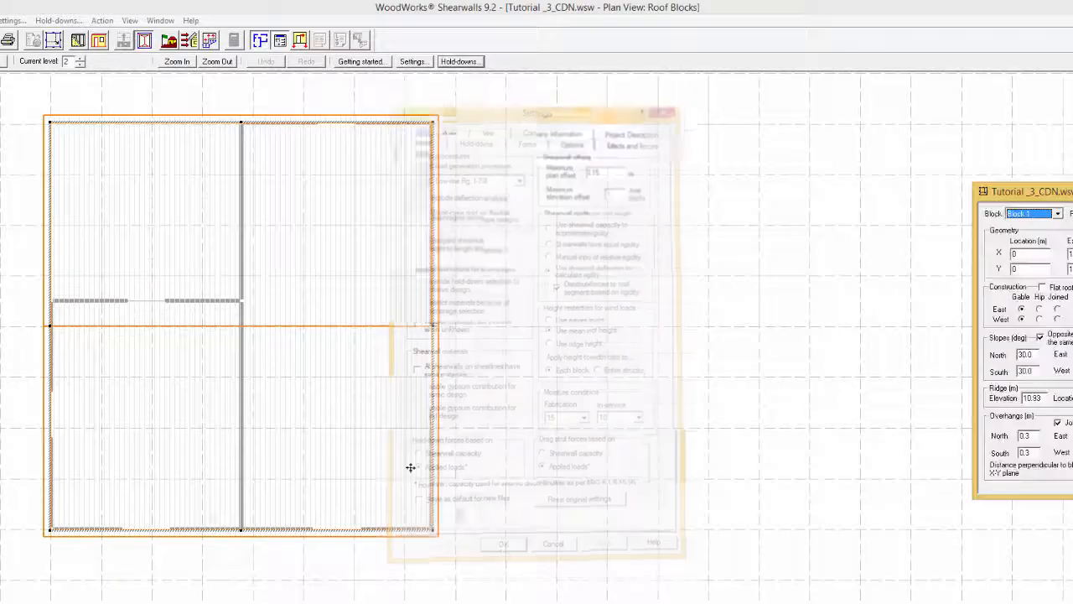
Step: Display the shearwalls and review the wall inputs of all walls except 2-1, and of interior wall 2-1 by itself
click(78, 40)
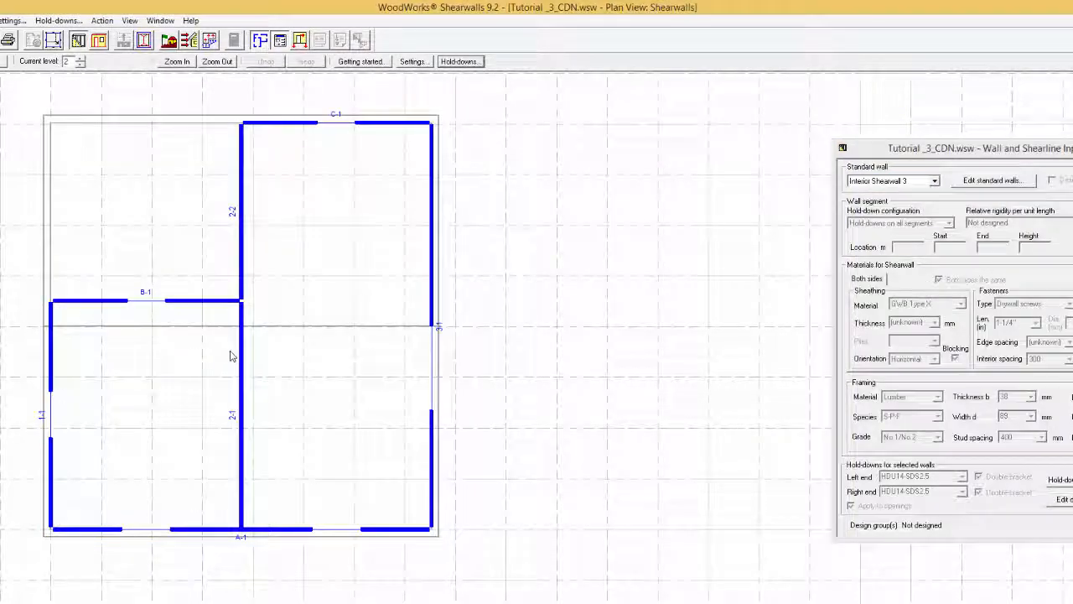
key(ctrl+a)
ctrl+click(243, 364)
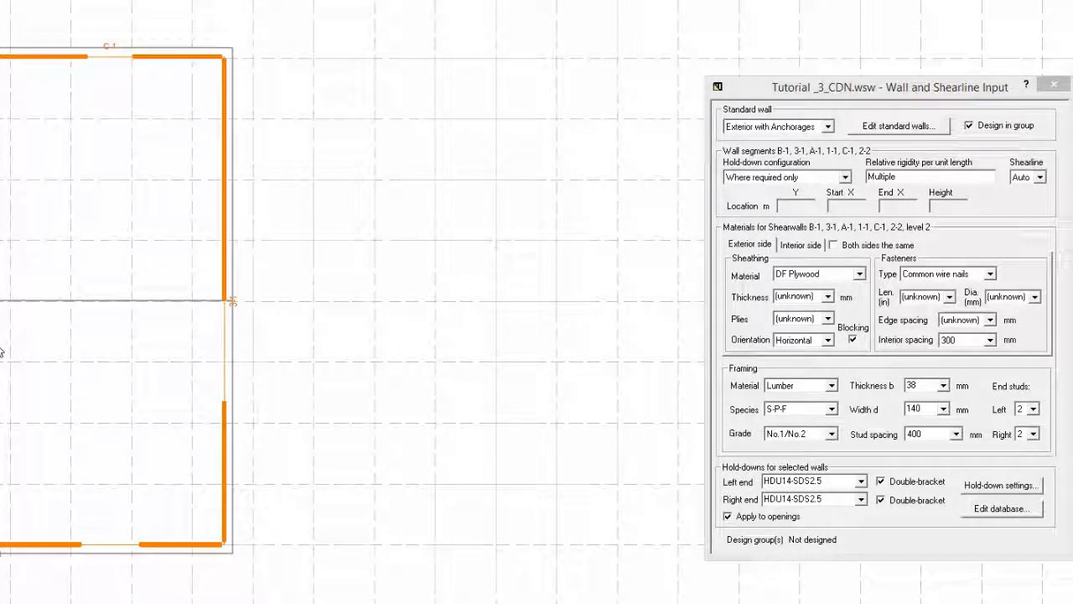
click(241, 366)
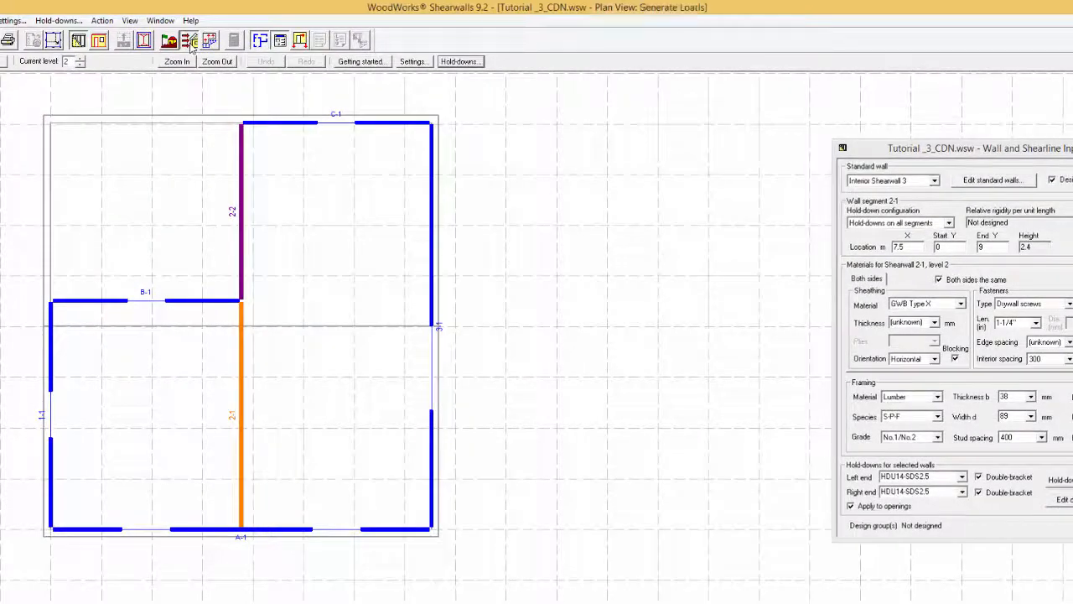
Step: Generate wind and seismic loads on building levels 1 to 2
click(190, 44)
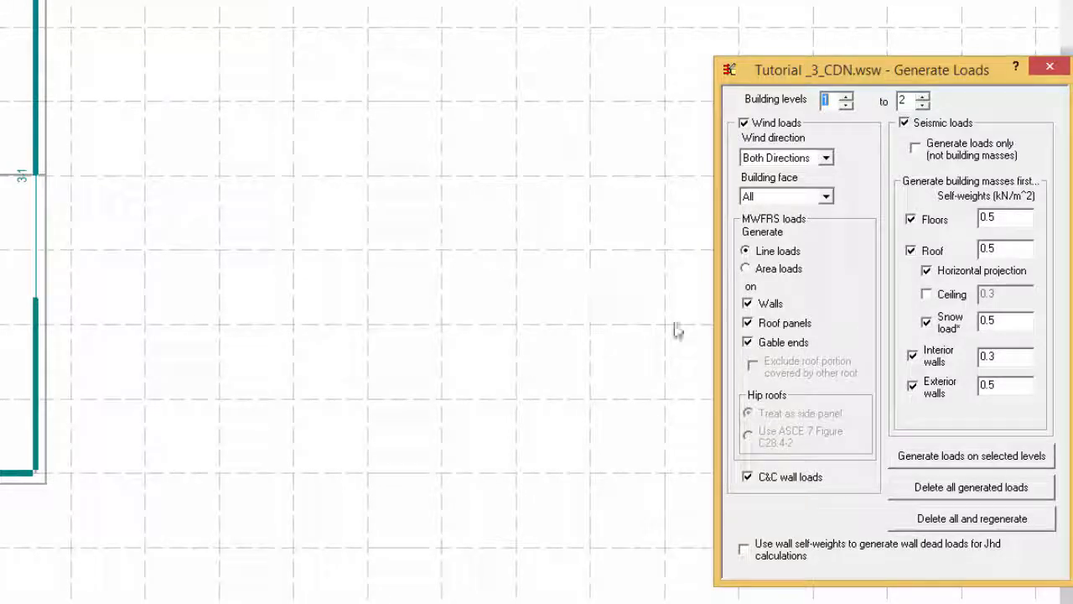
click(982, 464)
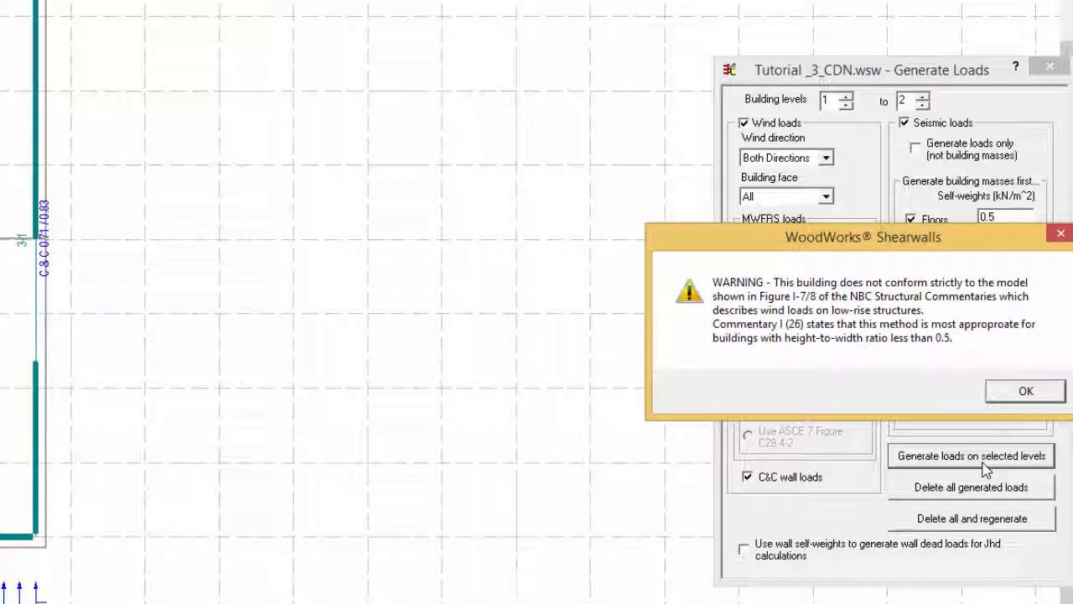
click(1017, 398)
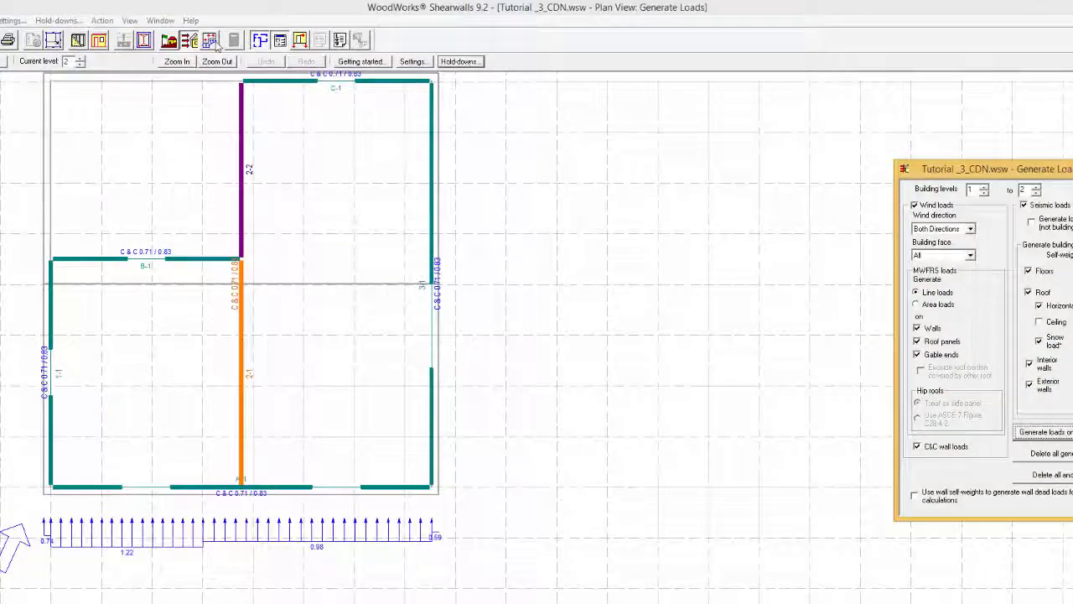
Step: Distribute the generated loads to the shearlines and run the shearwall design
click(214, 44)
click(663, 401)
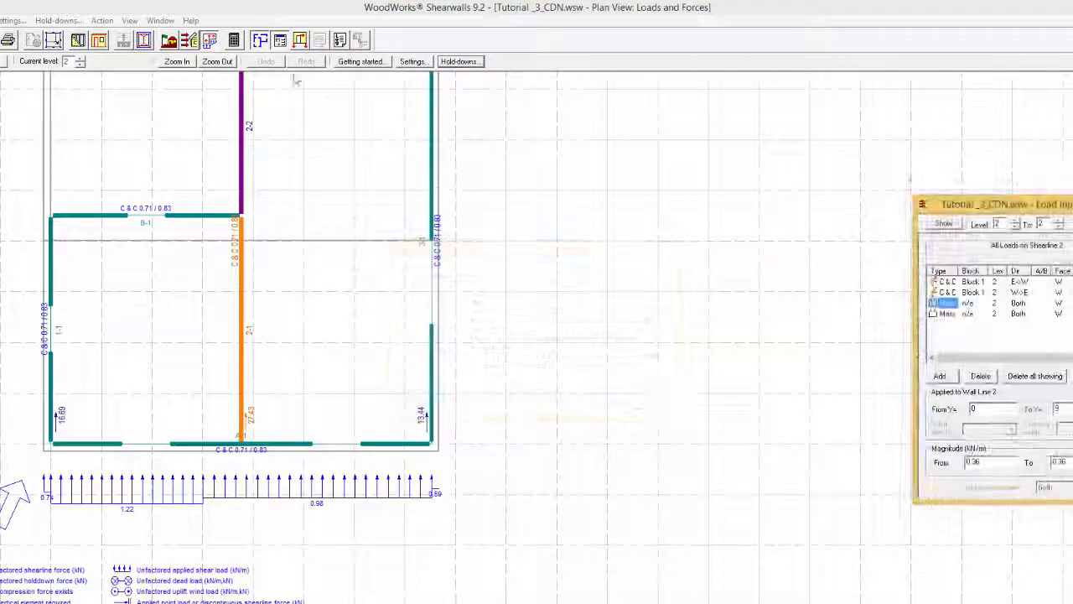
click(234, 40)
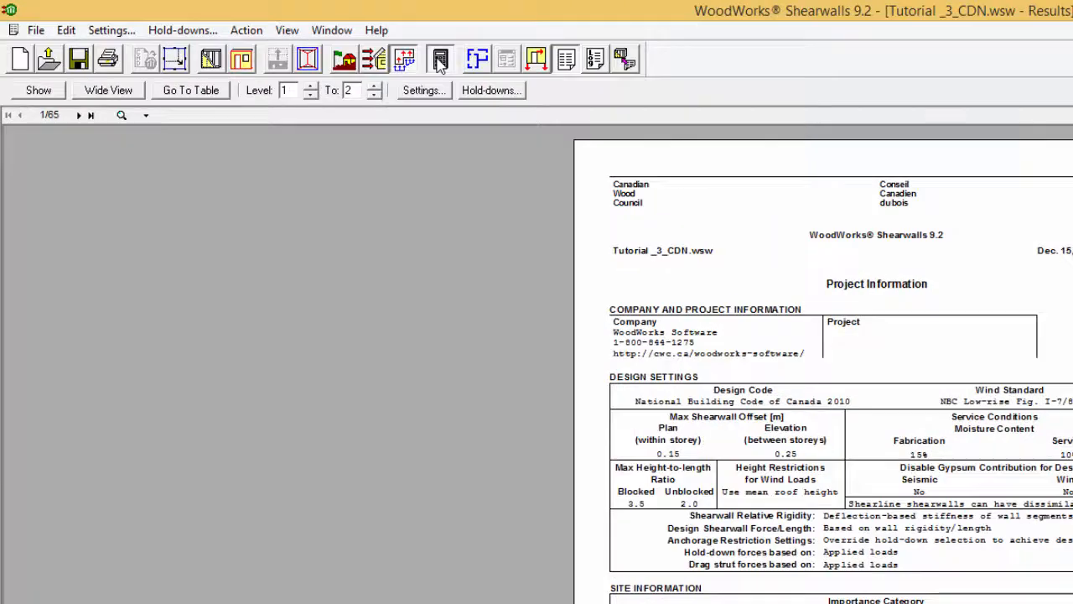
Step: Show the design results in wide view and examine the Sheathing and Framing Materials table
click(139, 92)
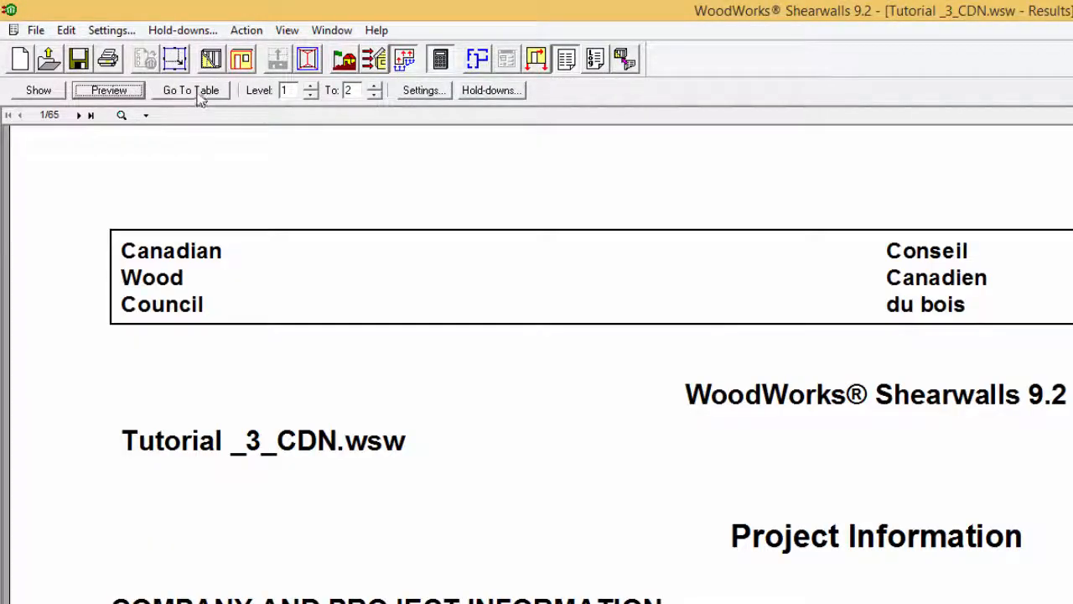
click(198, 92)
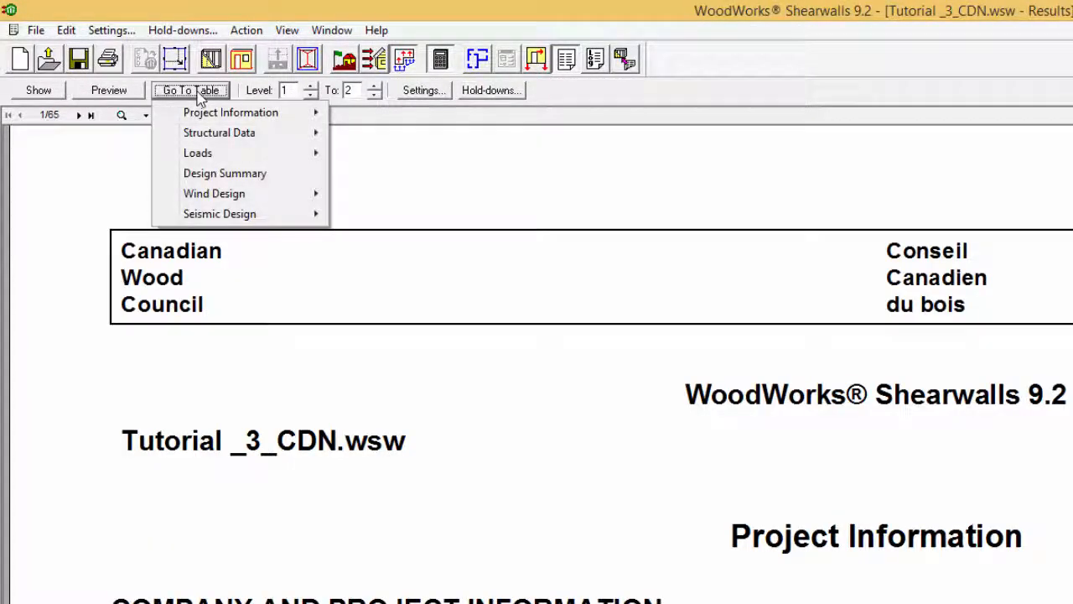
mouse_move(229, 138)
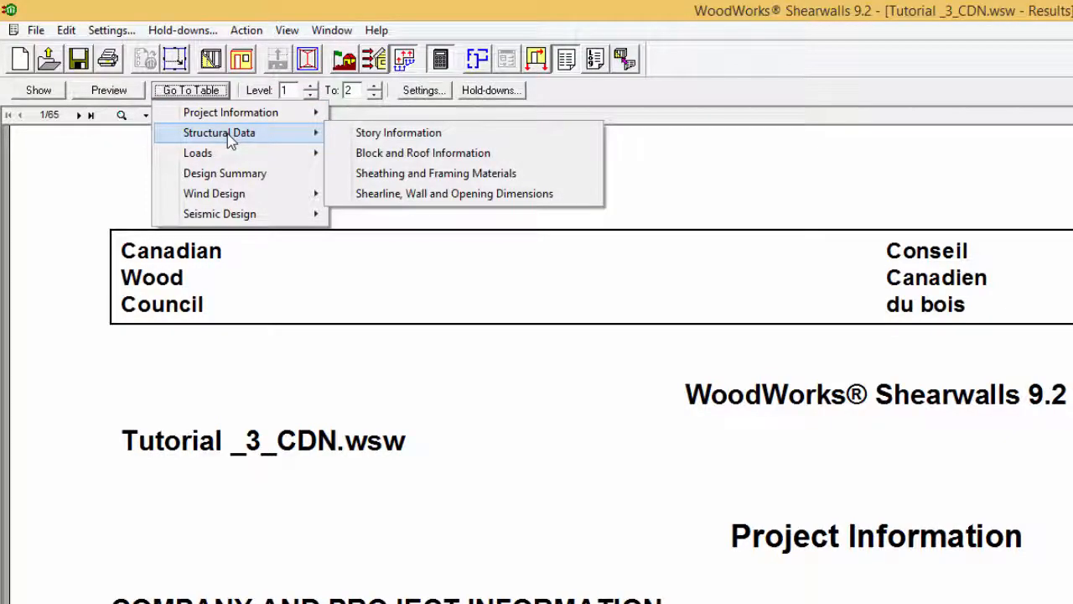
click(387, 174)
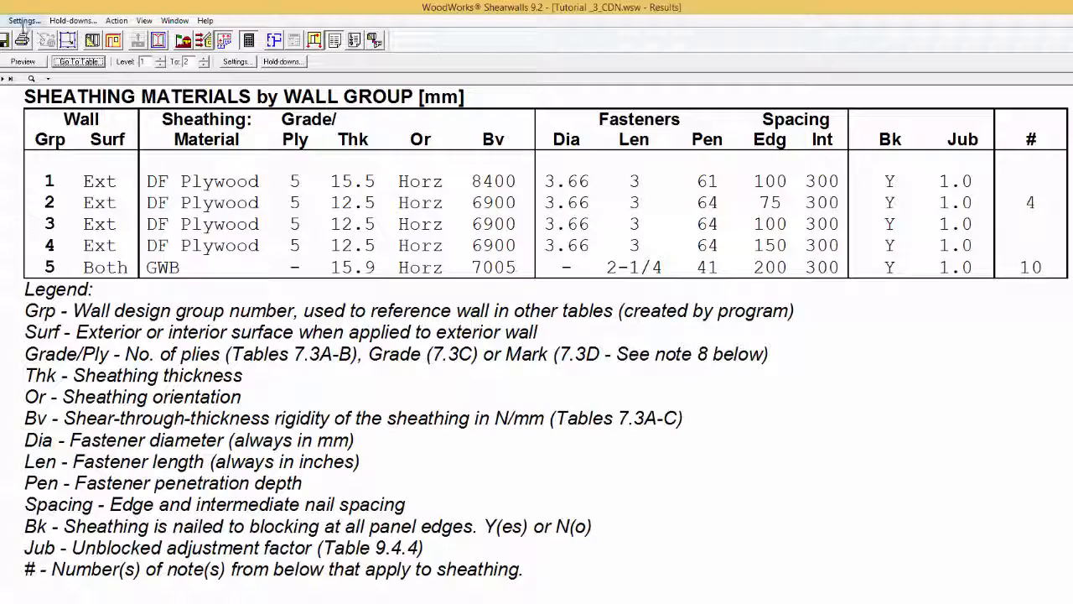
Step: Enable the worst-case rigid vs. flexible diaphragms (envelope design) option in the design settings and rerun the shearwall design
click(23, 20)
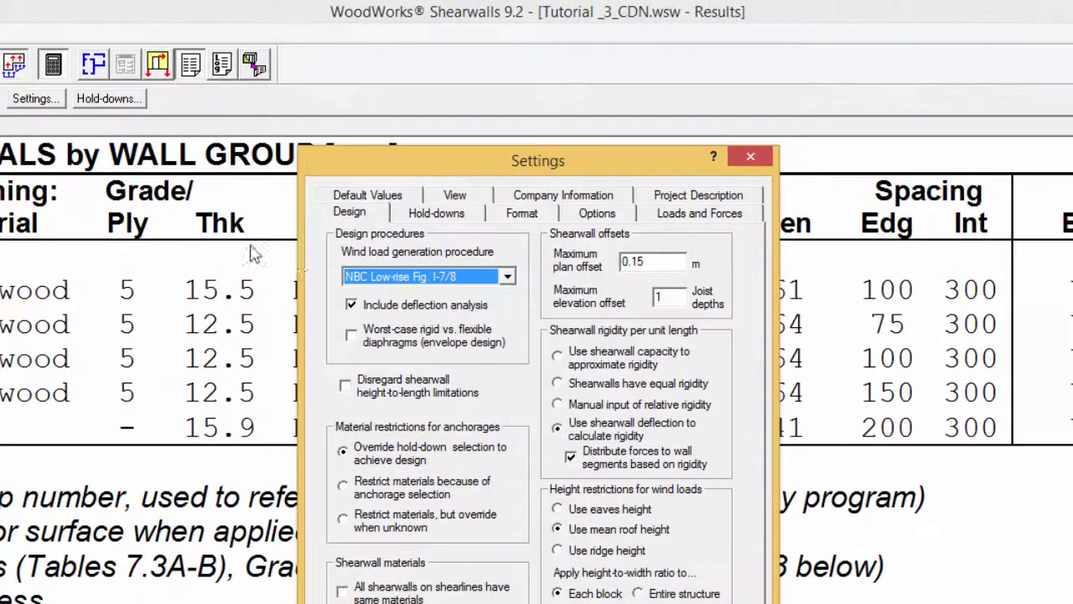
click(350, 335)
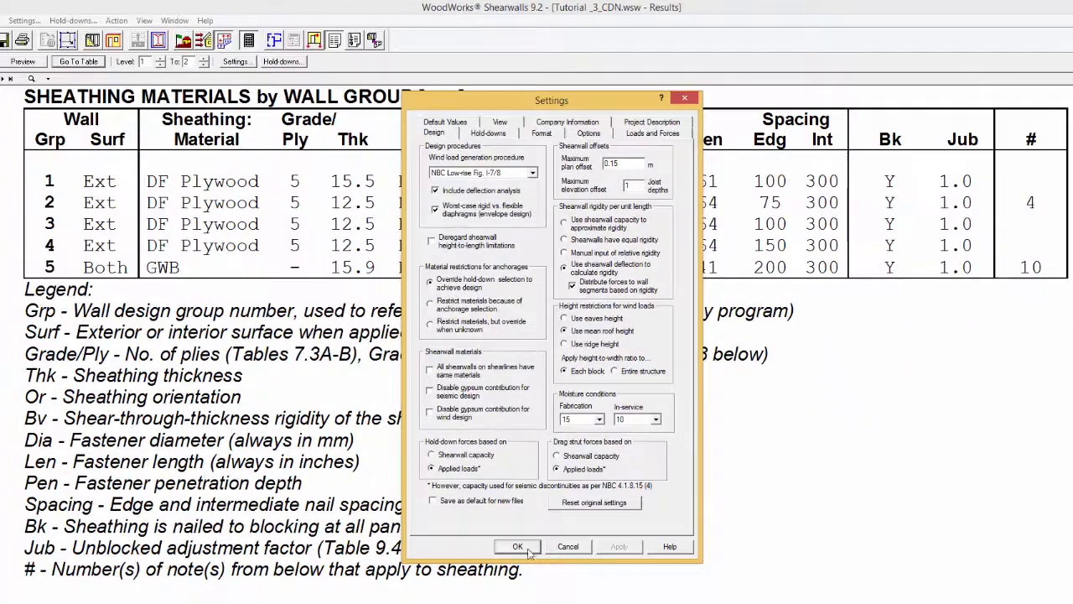
click(528, 549)
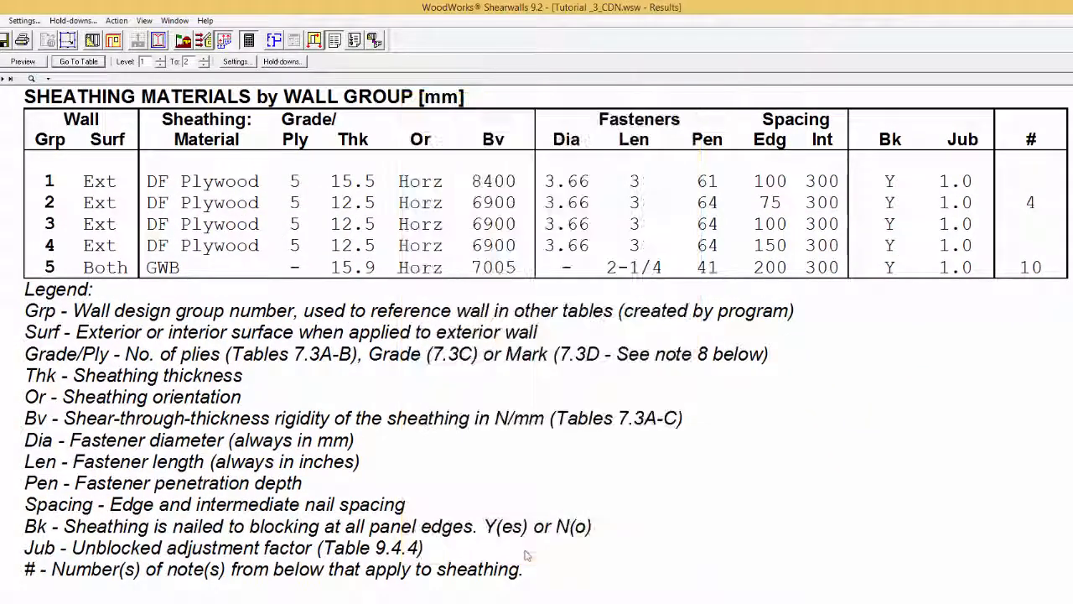
click(250, 42)
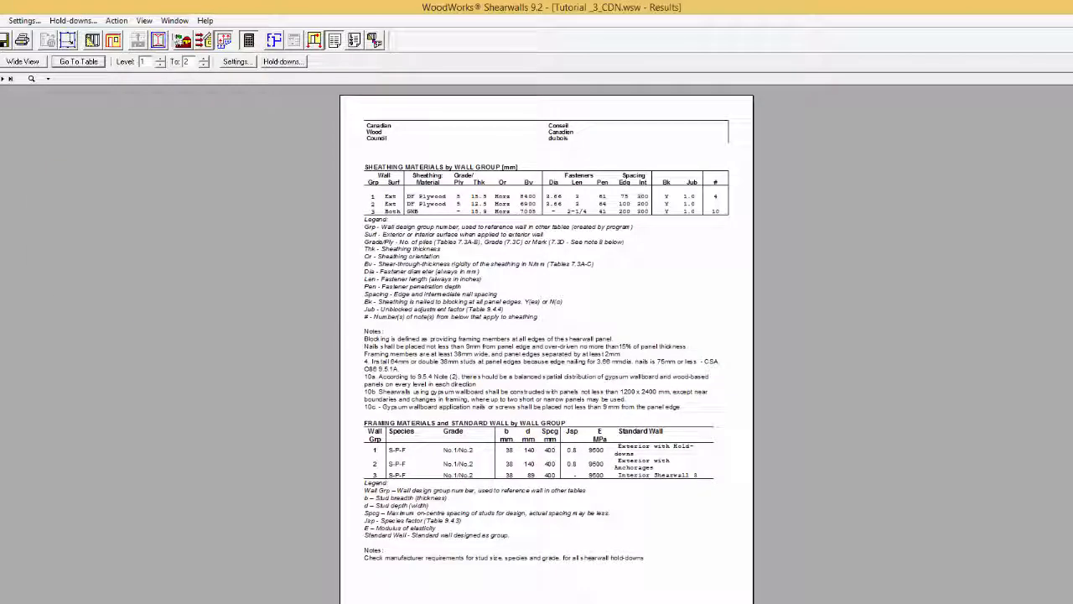
Step: Show the results in wide view and go to the Shear Results table of the flexible diaphragm seismic design
click(25, 62)
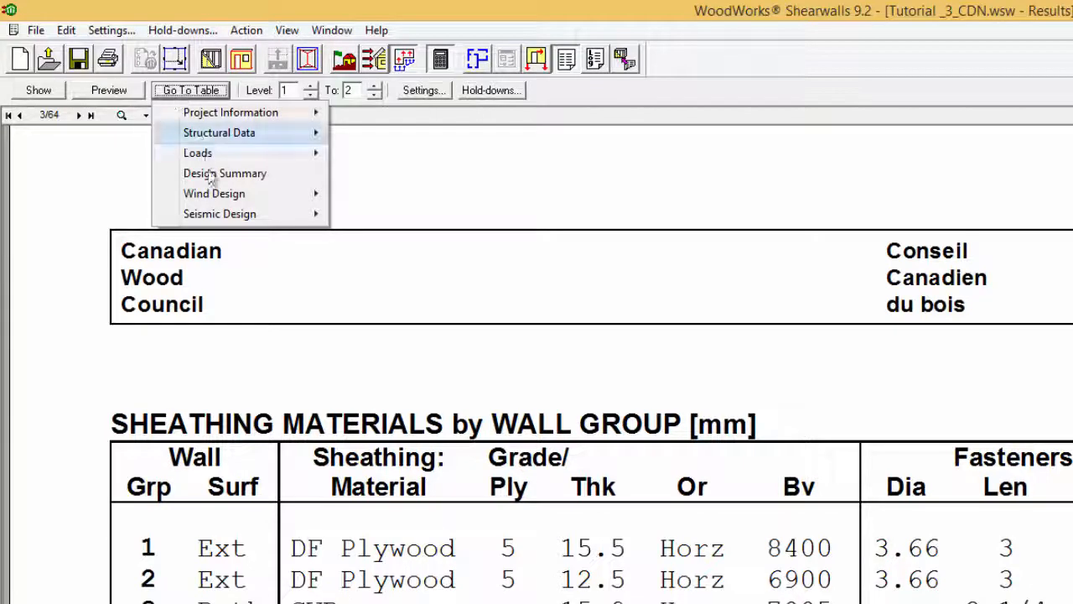
mouse_move(312, 214)
mouse_move(359, 214)
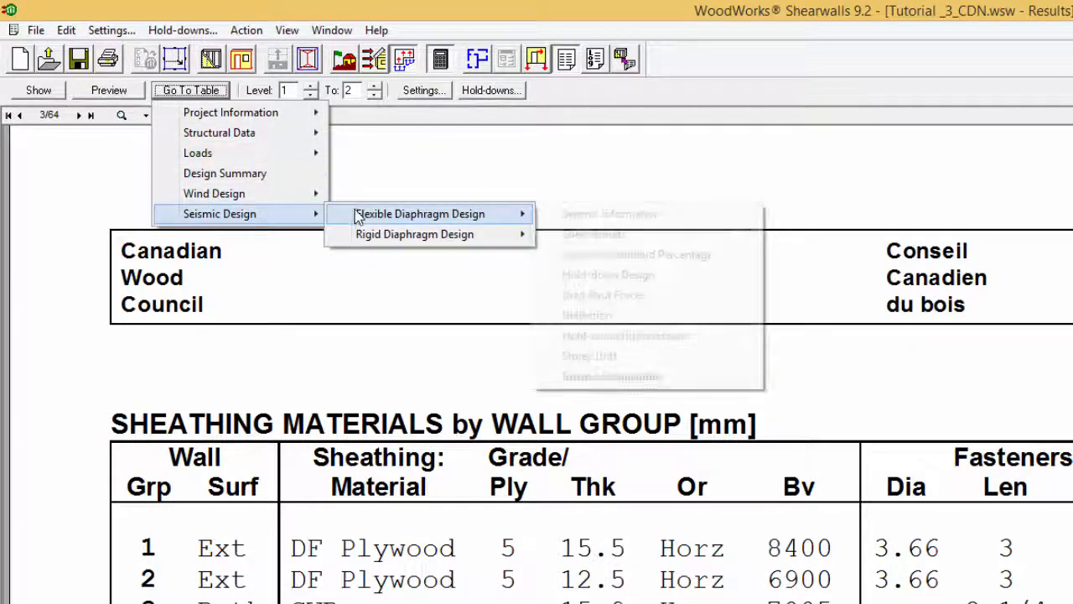
click(573, 236)
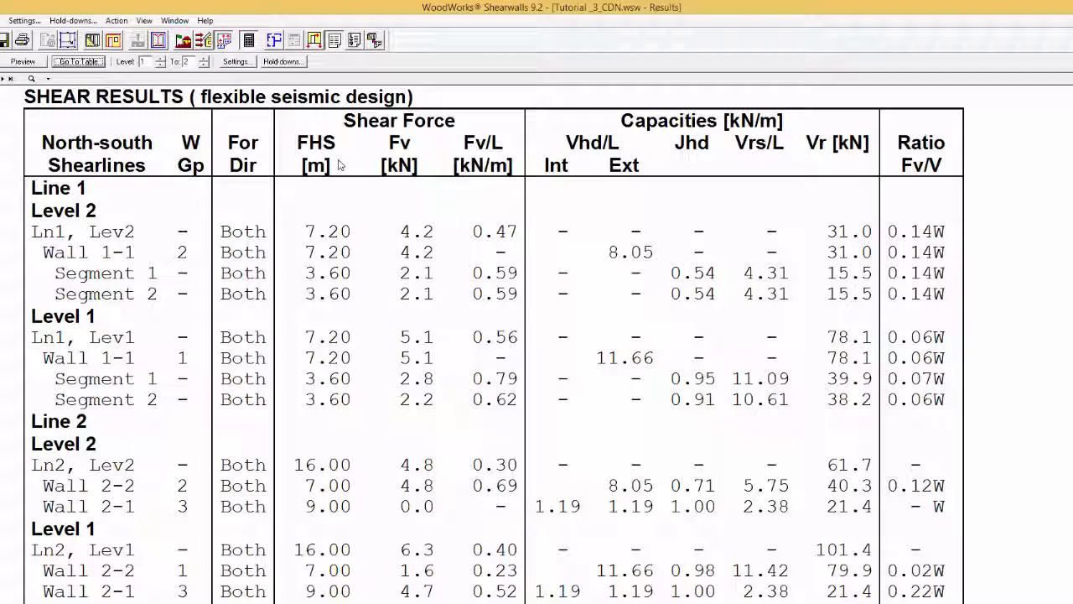
Step: Display the structure plan, review the envelope design setting, and enable Rigid analysis under Diaphragm flexibility in the Structure Input
click(69, 39)
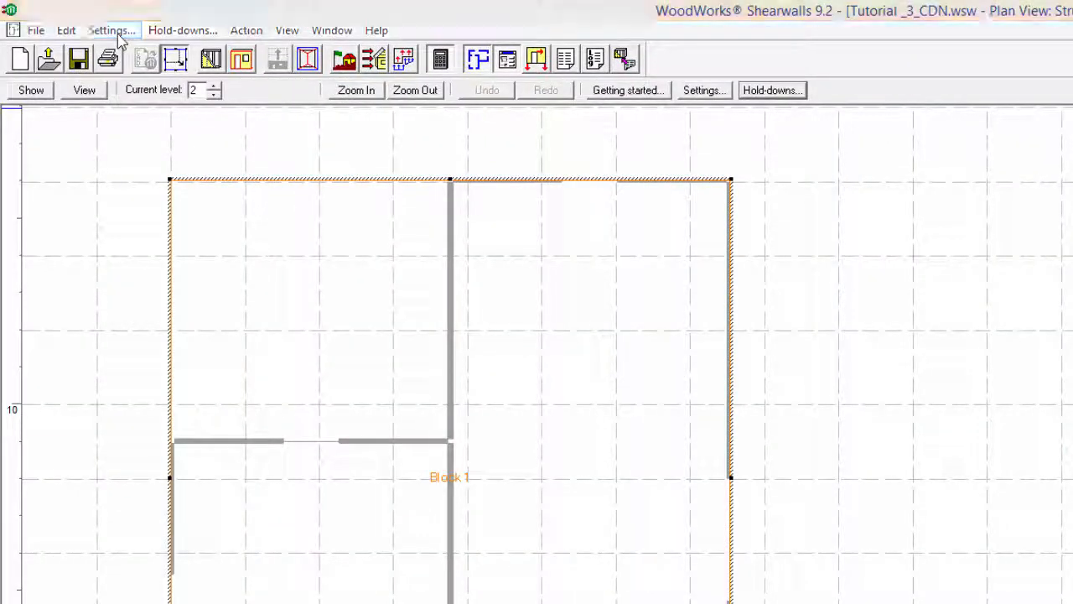
click(116, 32)
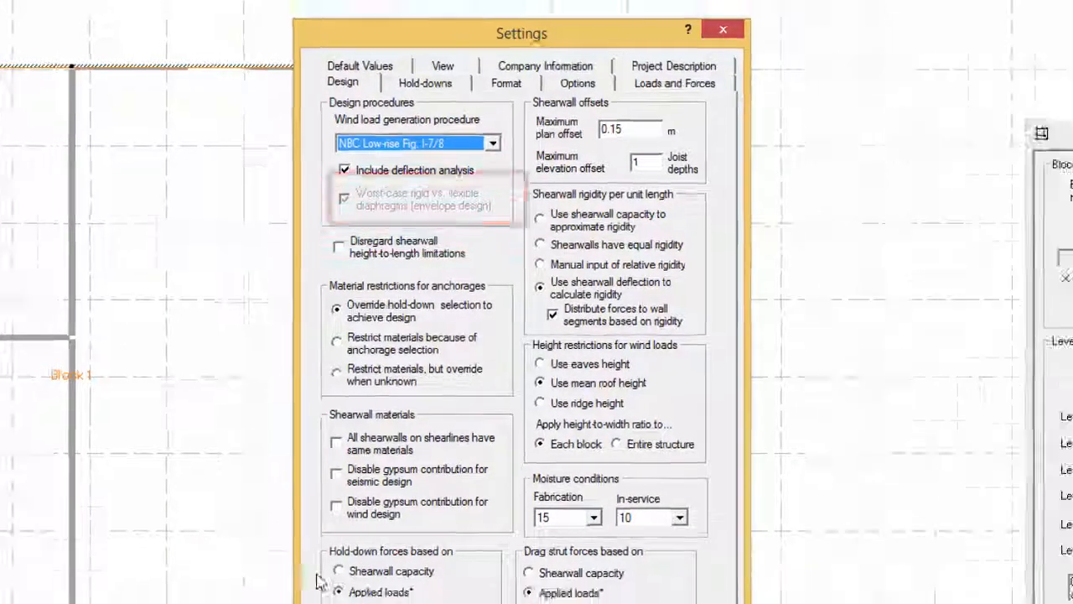
click(391, 586)
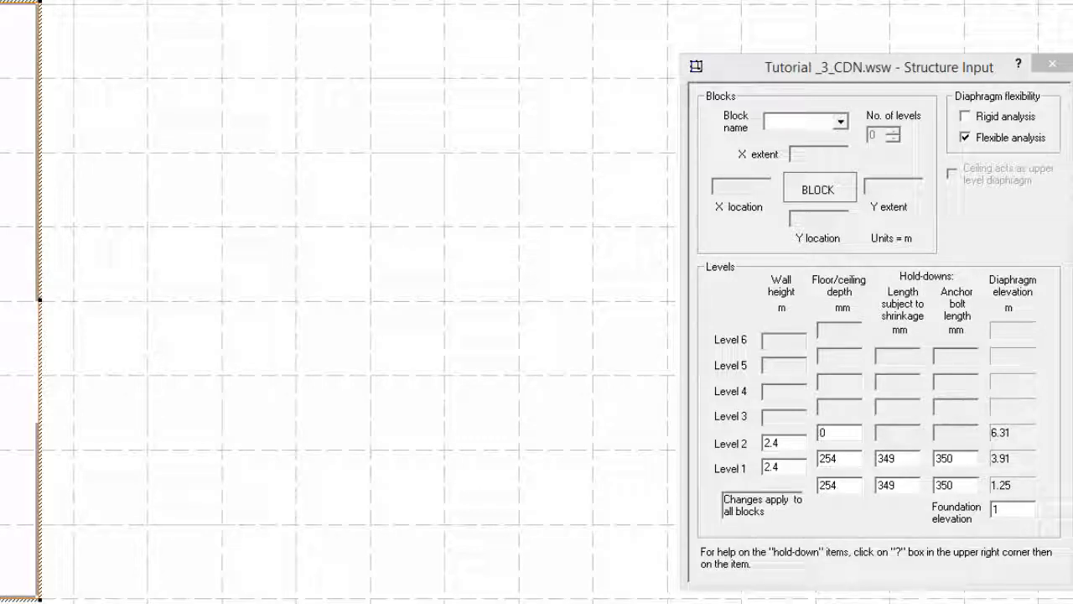
click(970, 119)
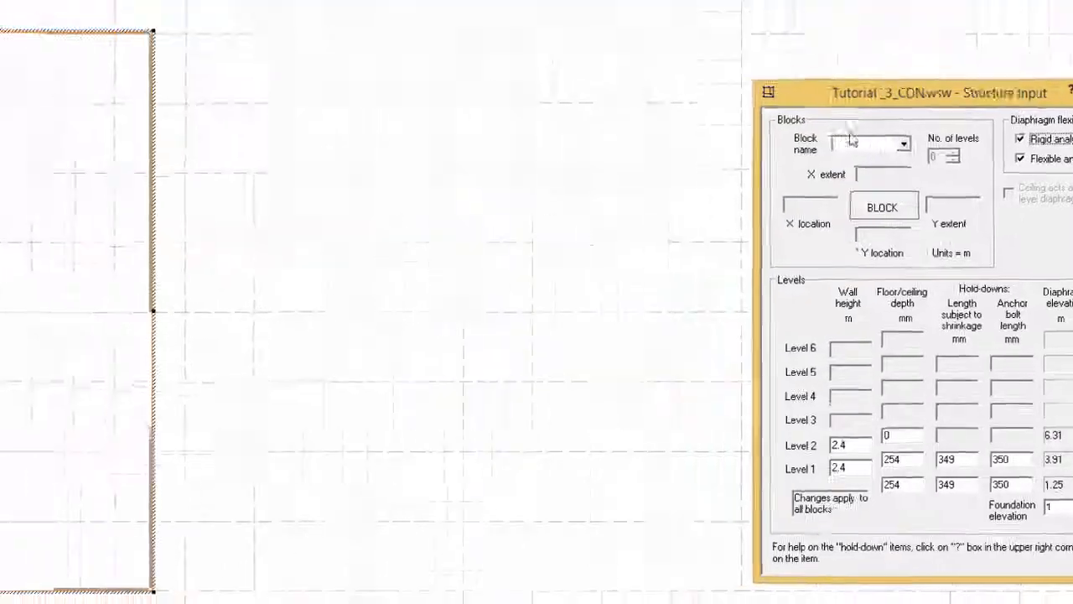
Step: Set the shearwall rigidity per unit length to use shearwall capacity to approximate rigidity
click(82, 23)
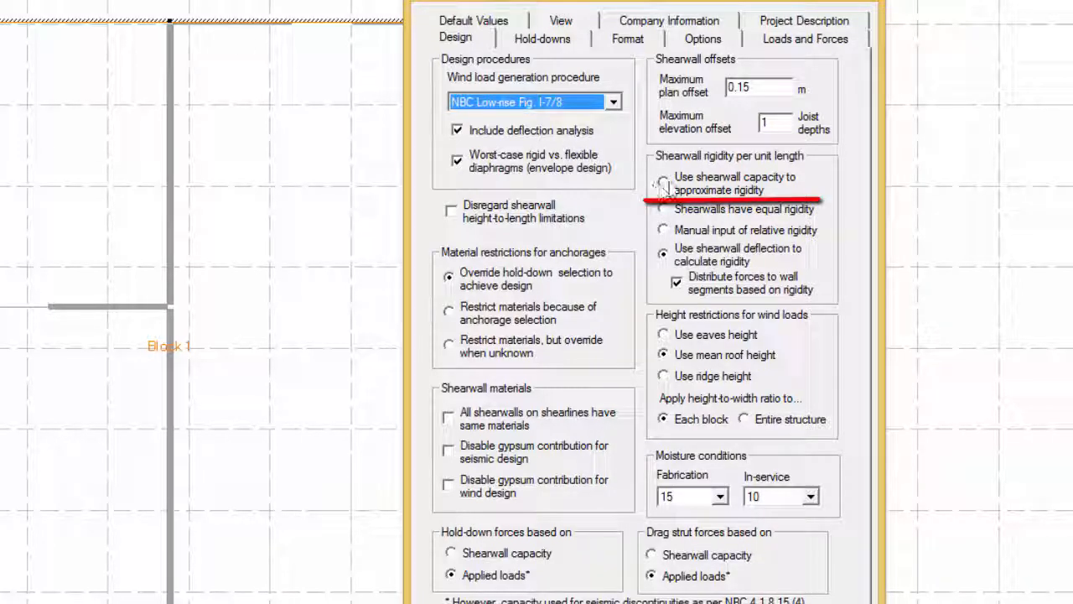
click(669, 185)
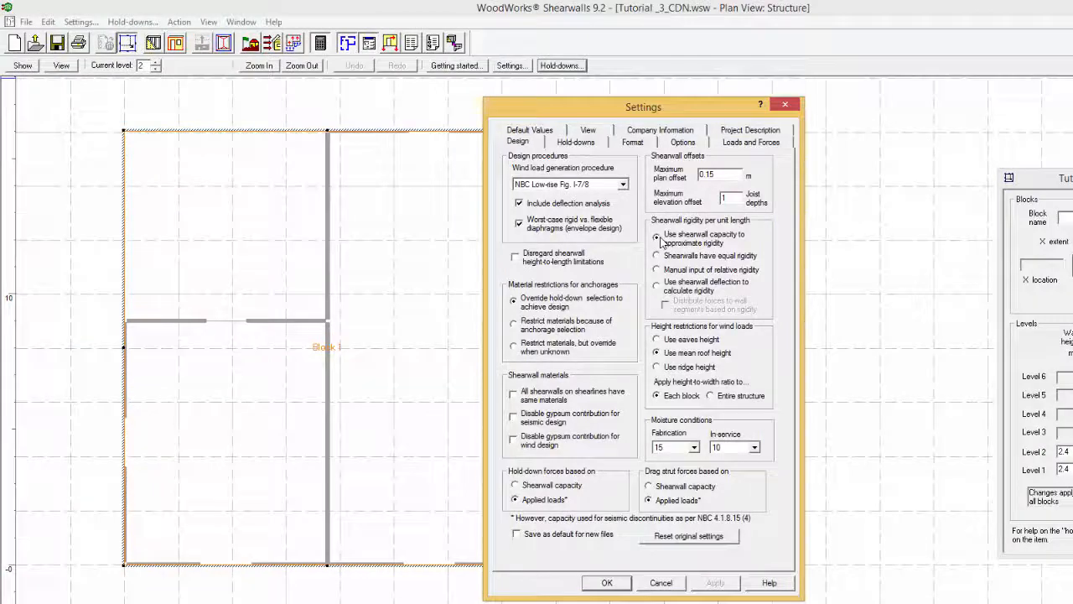
click(618, 578)
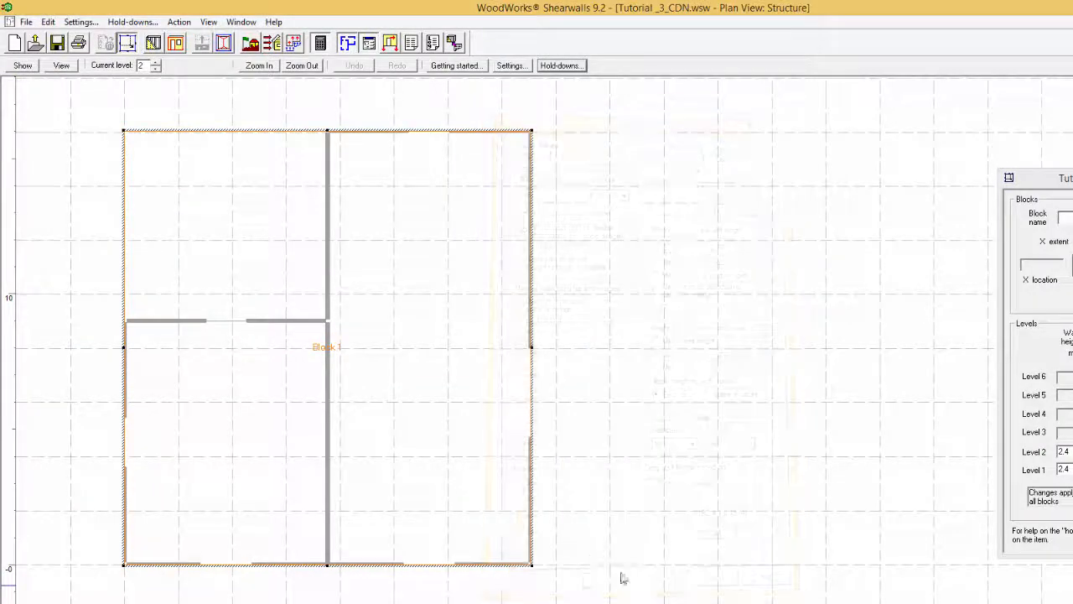
Step: Display the shearwalls on level 1 and review the setting for disregarding shearwall height-to-length limitations
click(155, 44)
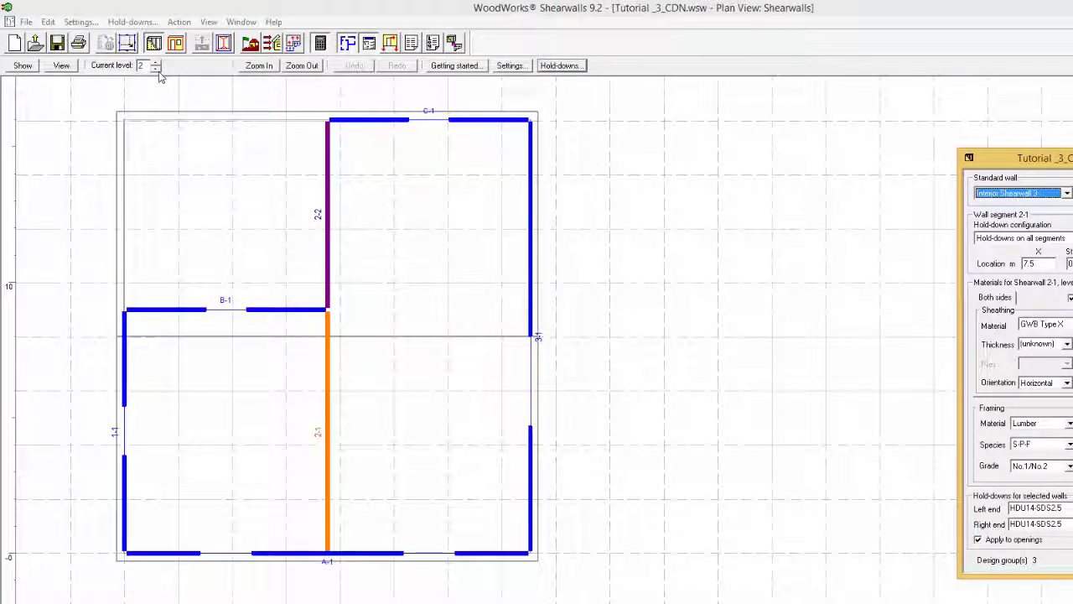
click(155, 69)
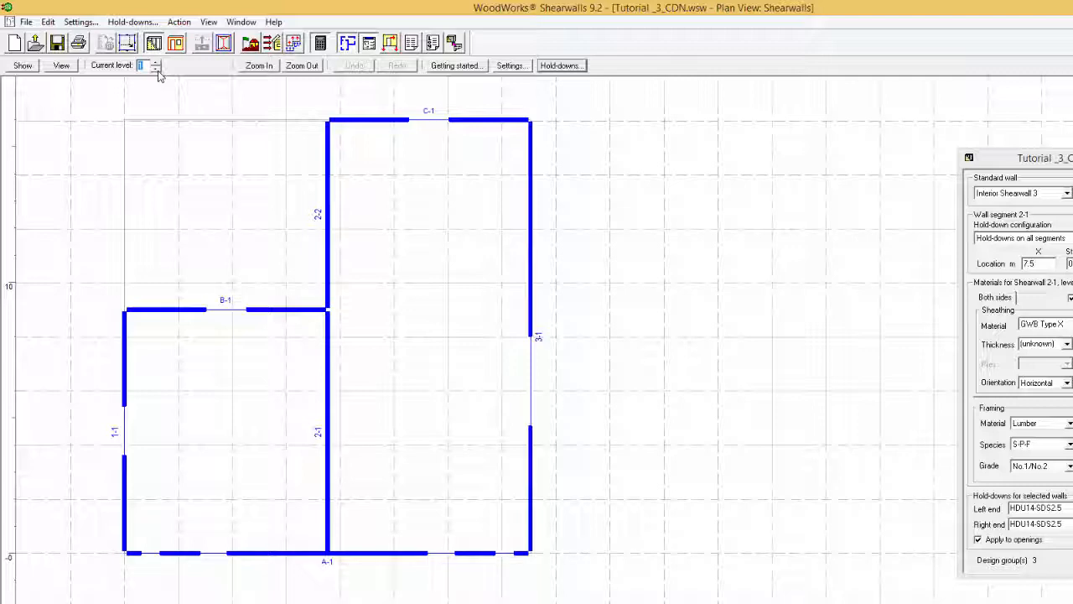
click(80, 22)
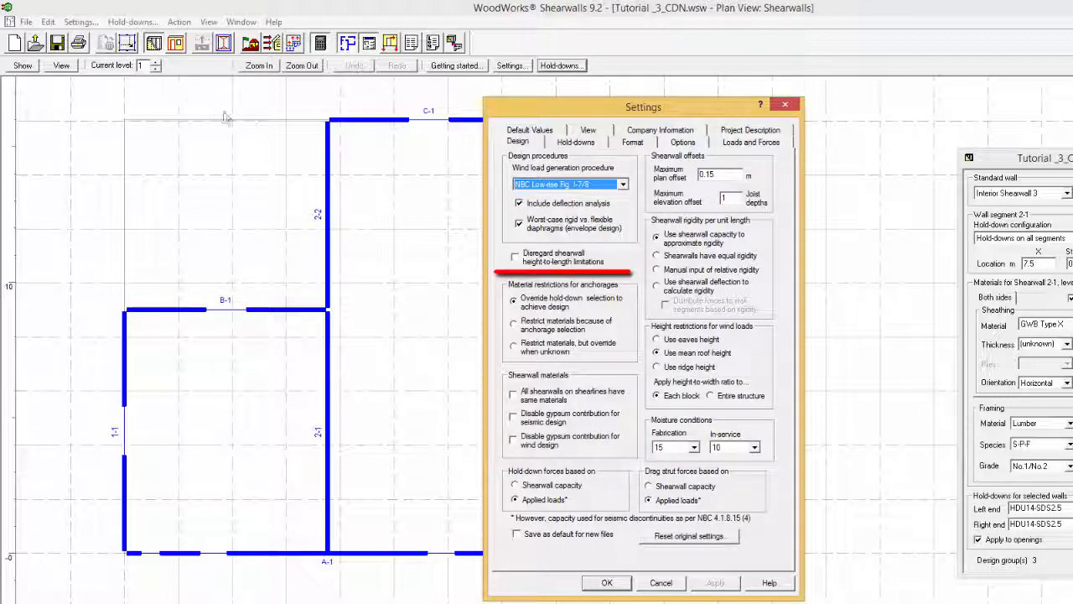
click(623, 584)
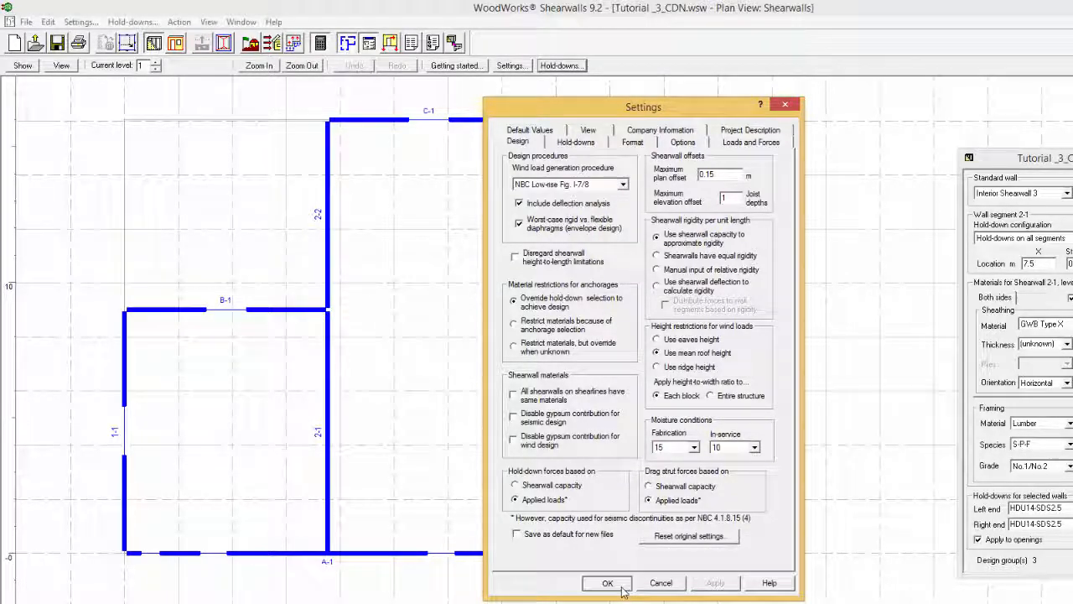
Step: Rerun the shearwall design and go to the Shear Results table of the flexible diaphragm wind design
click(320, 42)
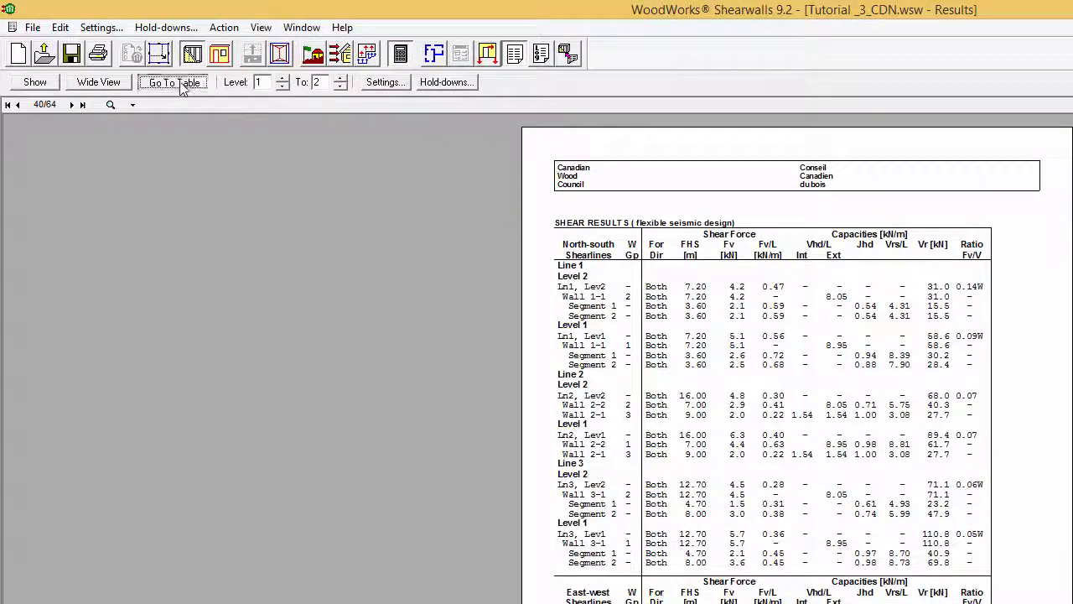
click(139, 65)
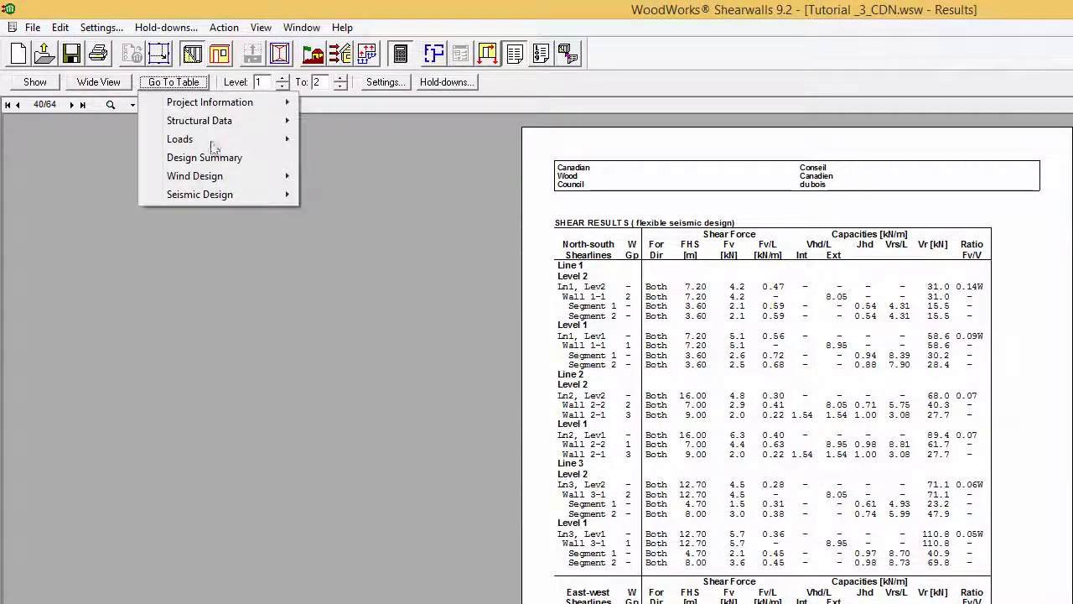
mouse_move(226, 176)
mouse_move(385, 178)
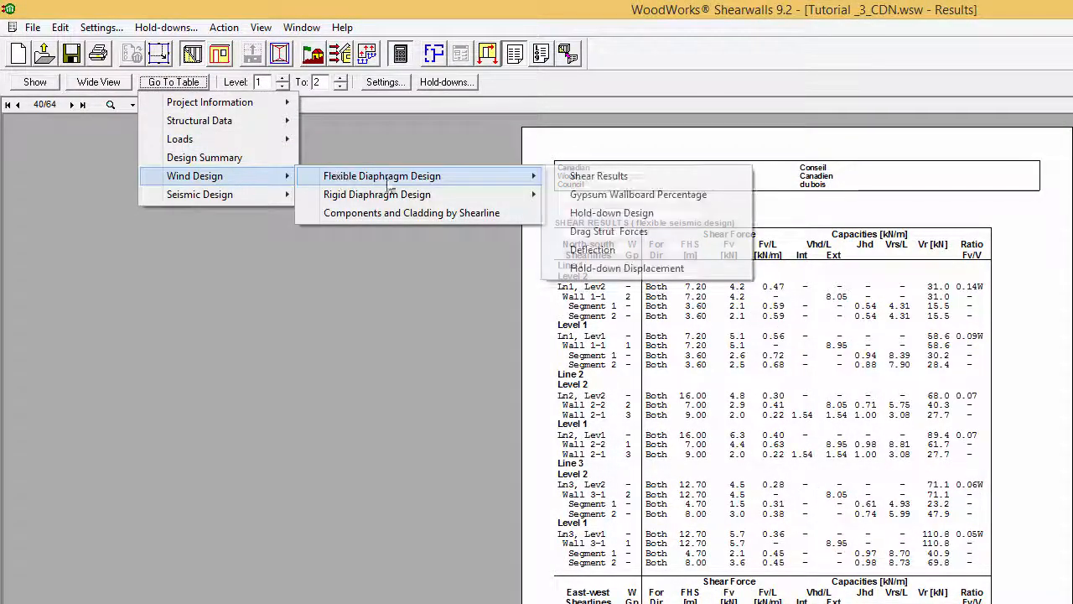
click(598, 176)
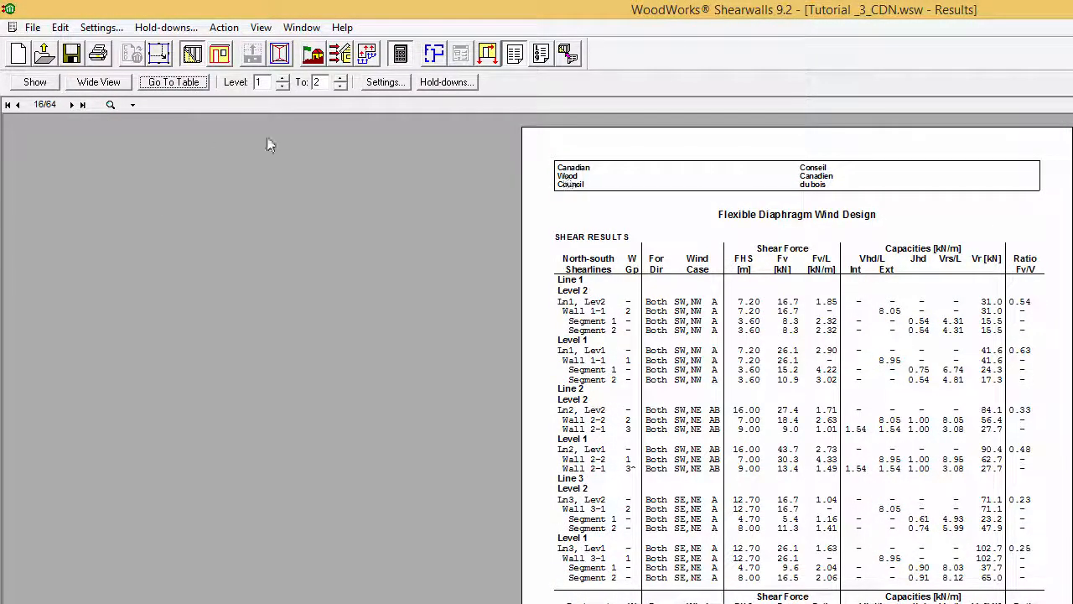
Step: Show the wind shear results in wide view and examine the segments of wall A-1 on level 1
click(98, 82)
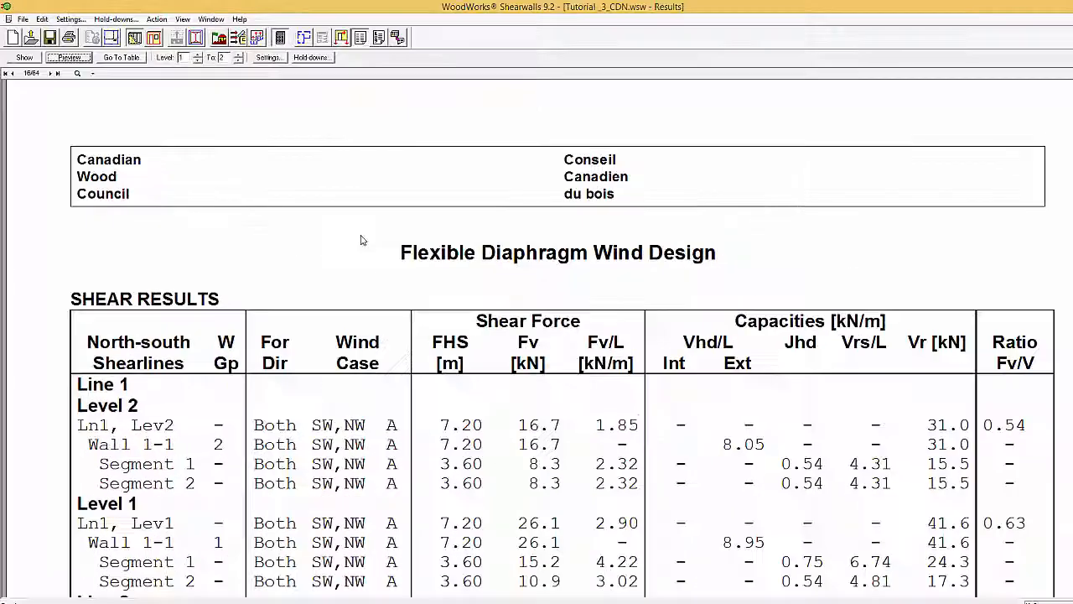
scroll(484, 282, down, 1)
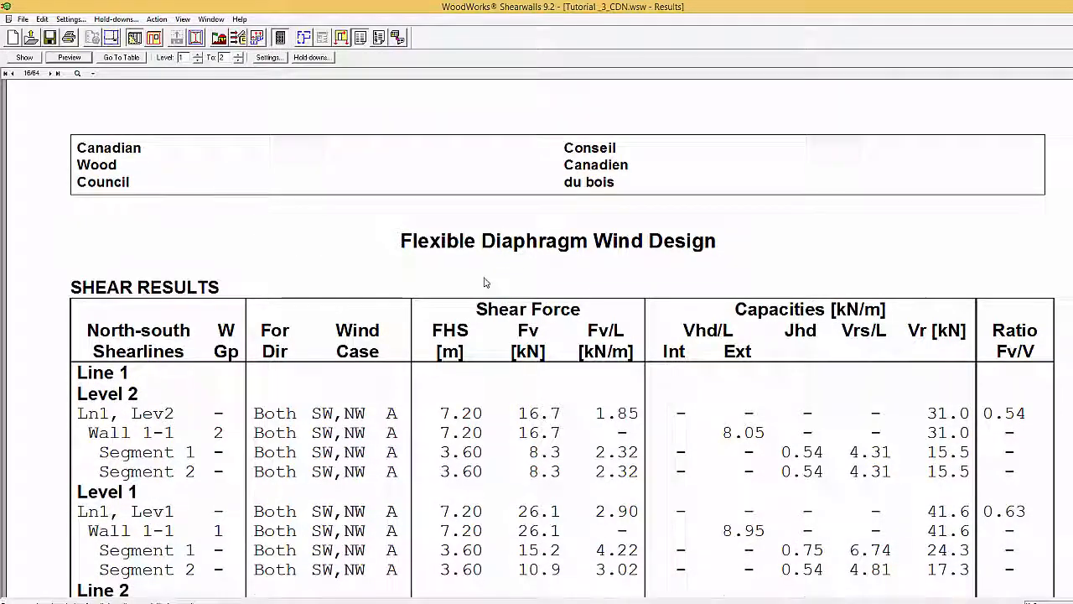
scroll(485, 282, down, 10)
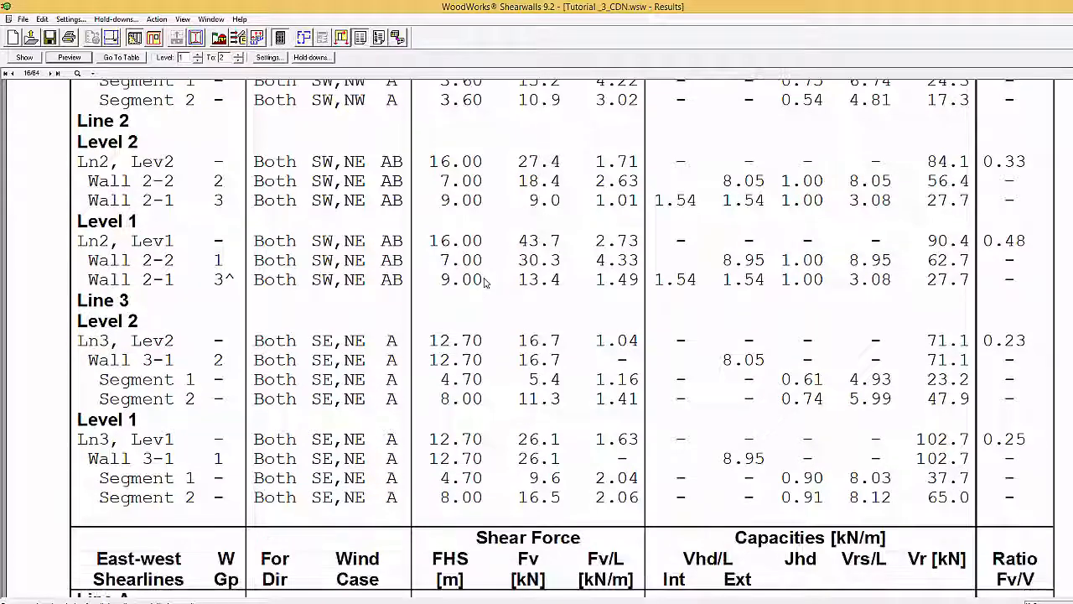
scroll(485, 282, down, 4)
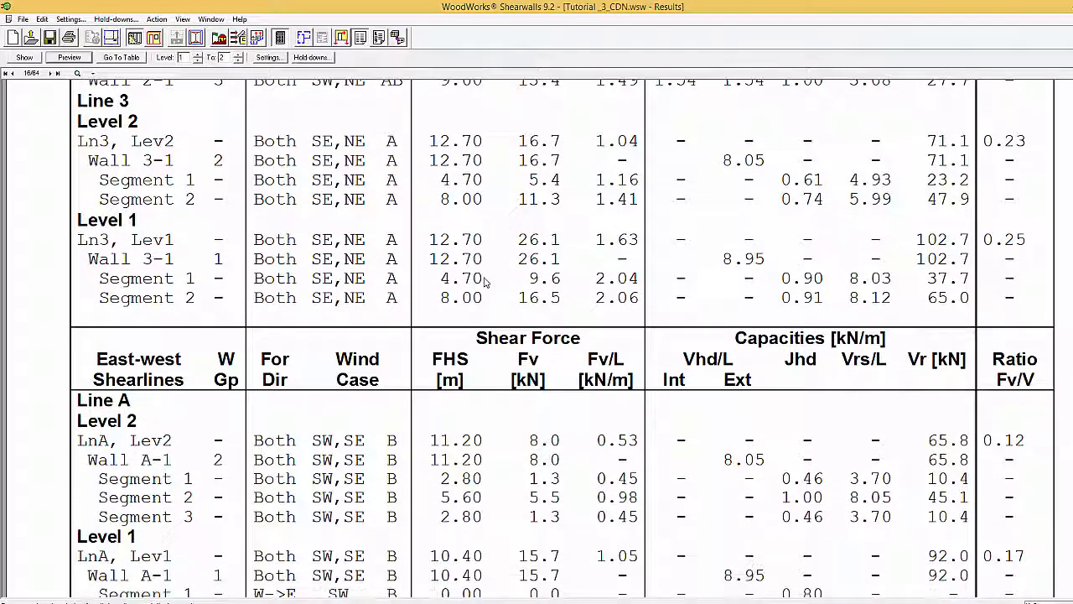
scroll(485, 283, down, 2)
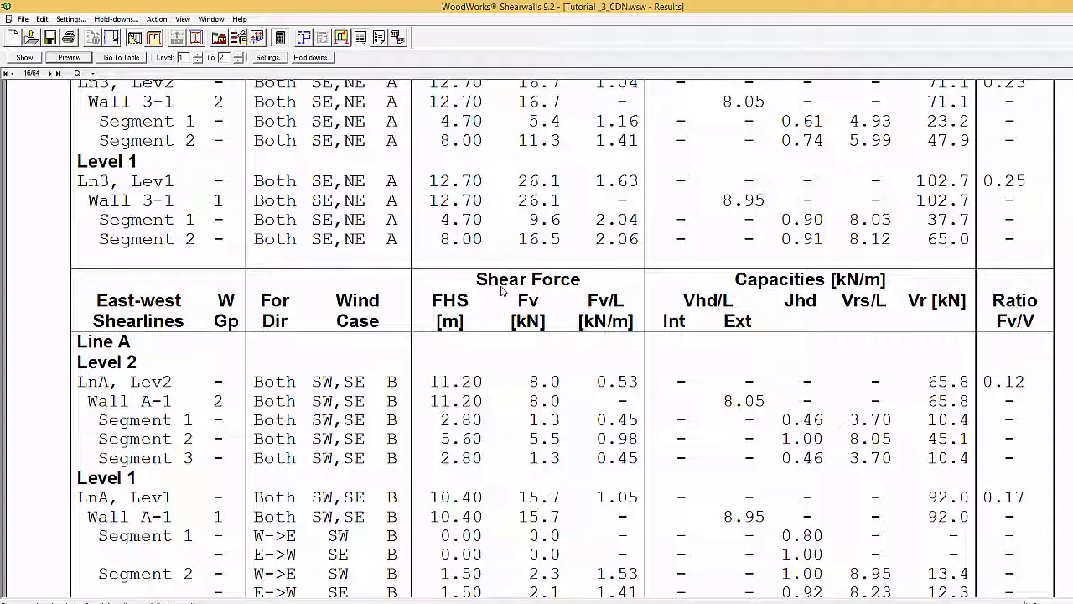
scroll(503, 290, down, 1)
scroll(503, 290, down, 3)
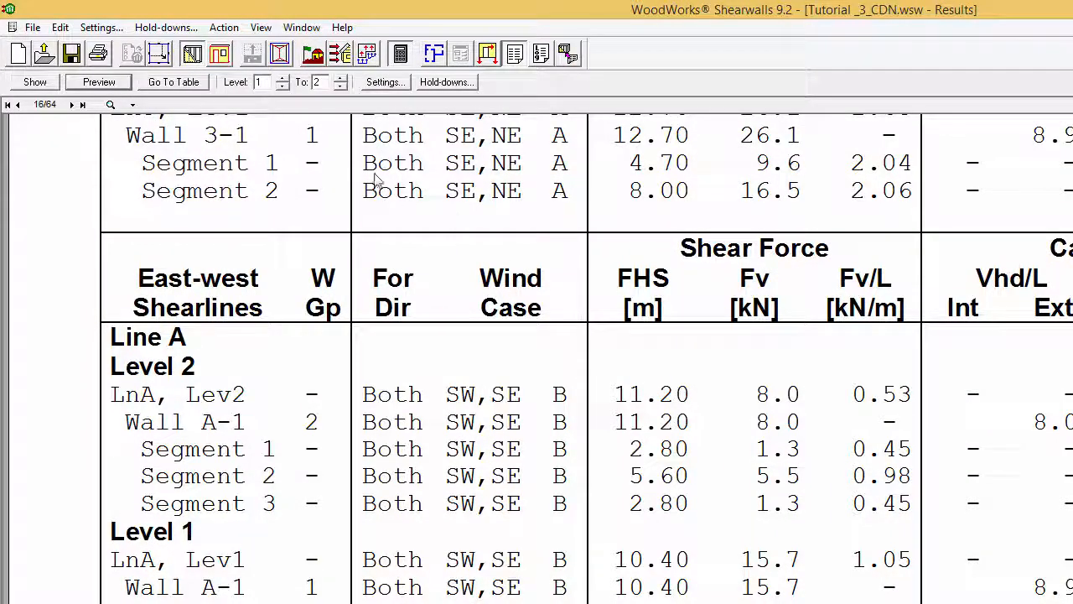
Step: Enable Disregard shearwall height-to-length limitations in the design settings and rerun the shearwall design
click(108, 28)
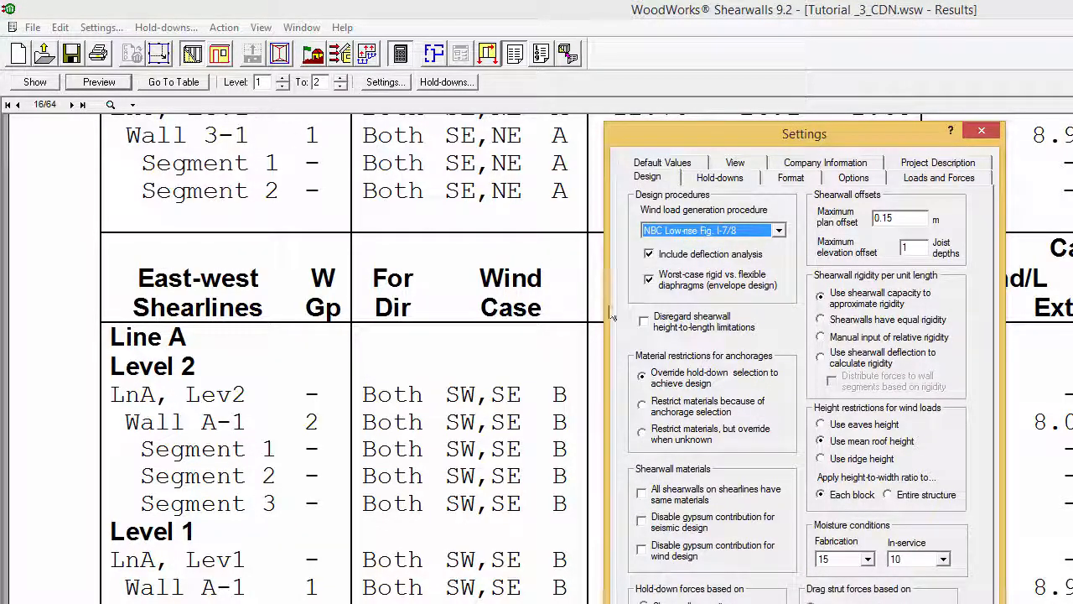
click(644, 321)
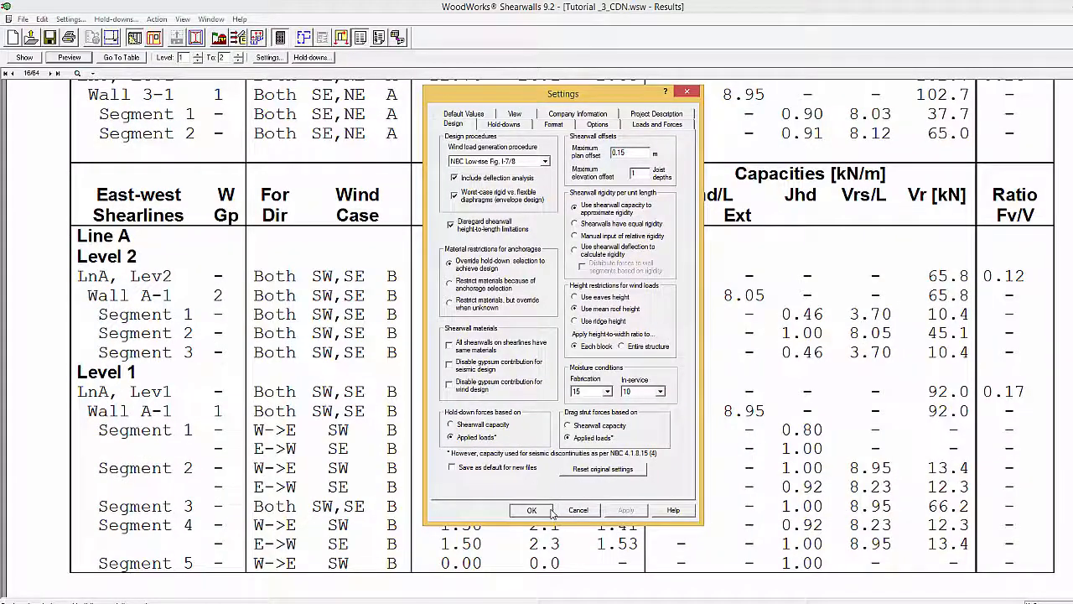
click(531, 510)
click(280, 38)
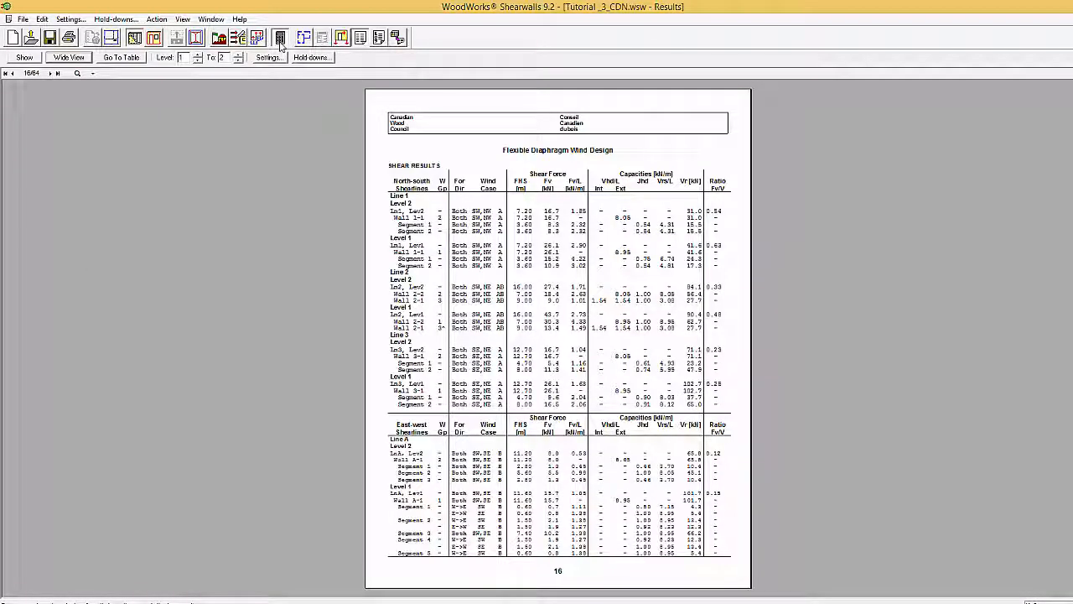
Step: Show the recalculated wind shear results in wide view and examine the short end segments of level 1 wall A-1
click(83, 58)
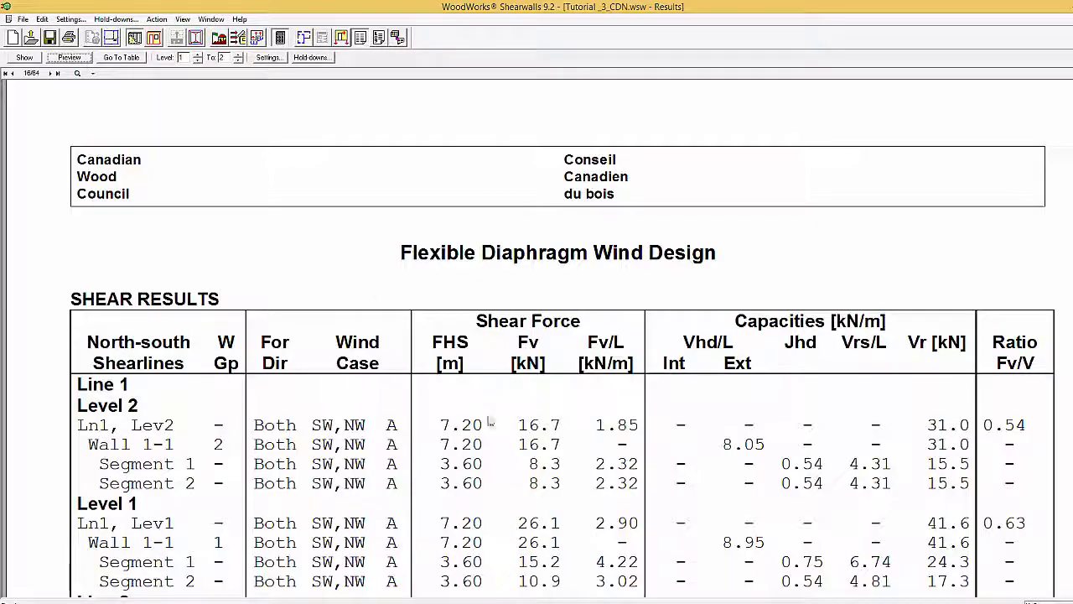
scroll(490, 423, down, 5)
scroll(492, 426, down, 8)
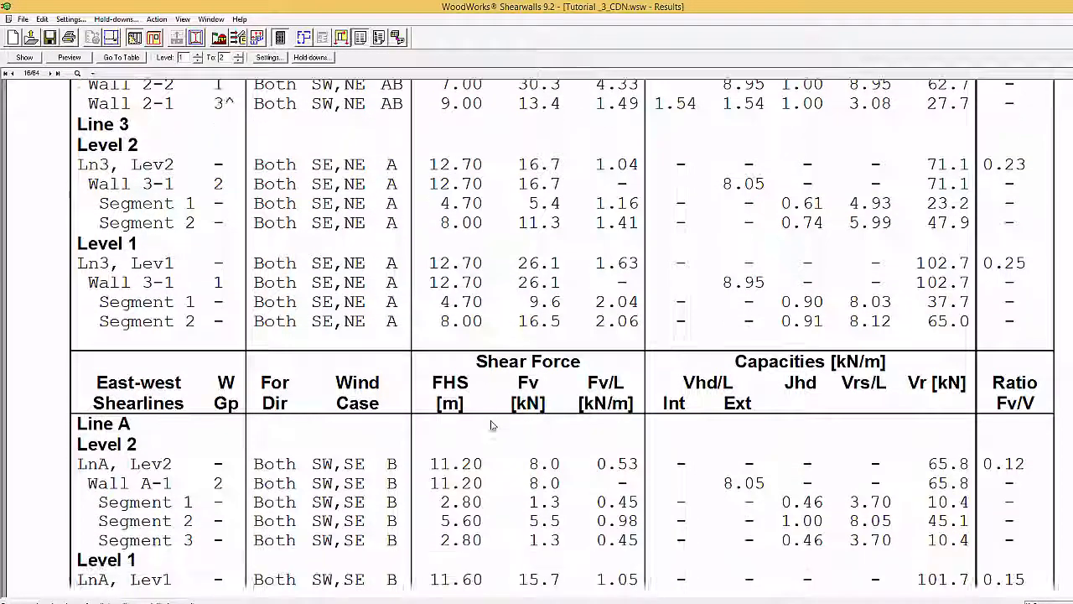
scroll(492, 426, down, 1)
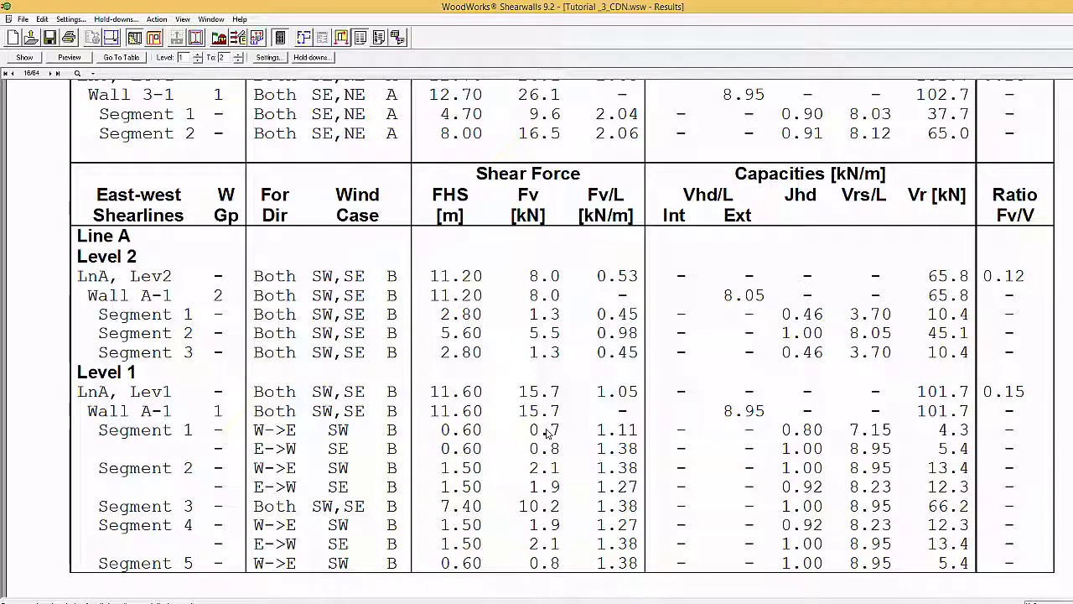
Step: Turn off Disregard shearwall height-to-length limitations in the design settings
click(72, 19)
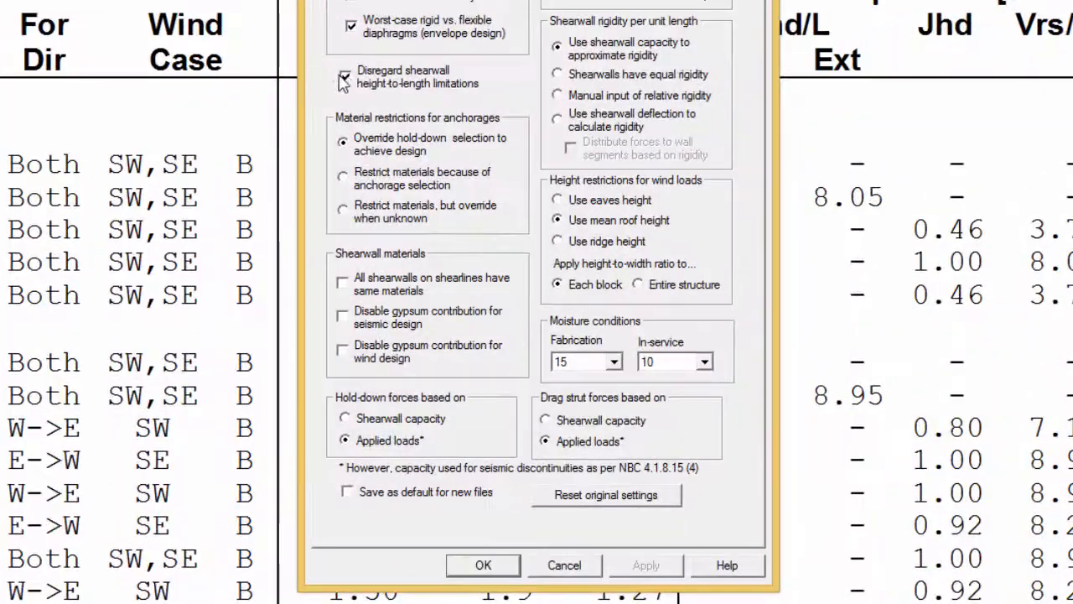
click(431, 197)
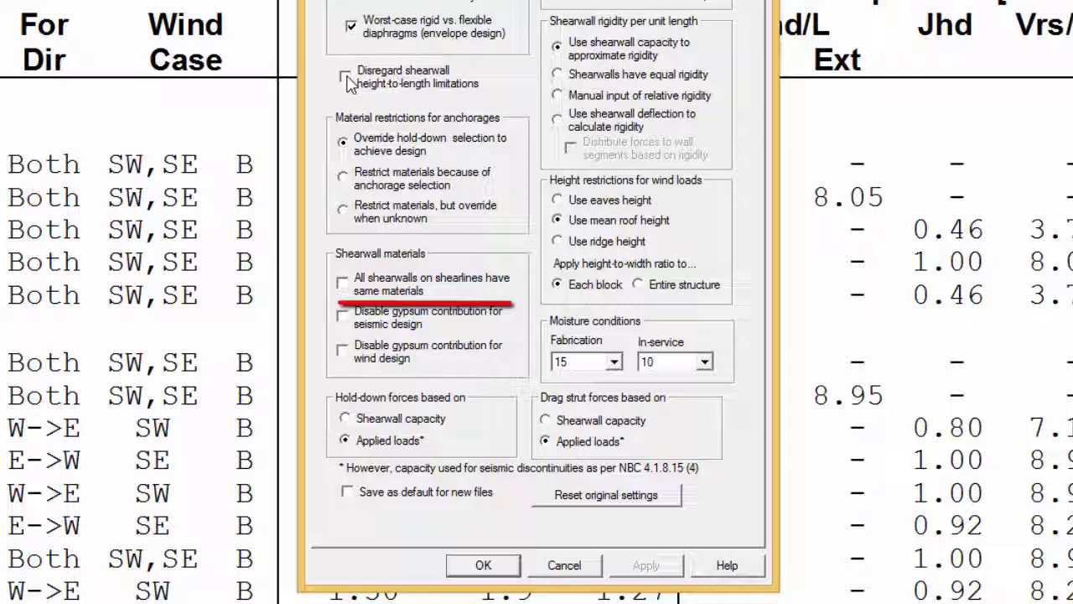
click(488, 567)
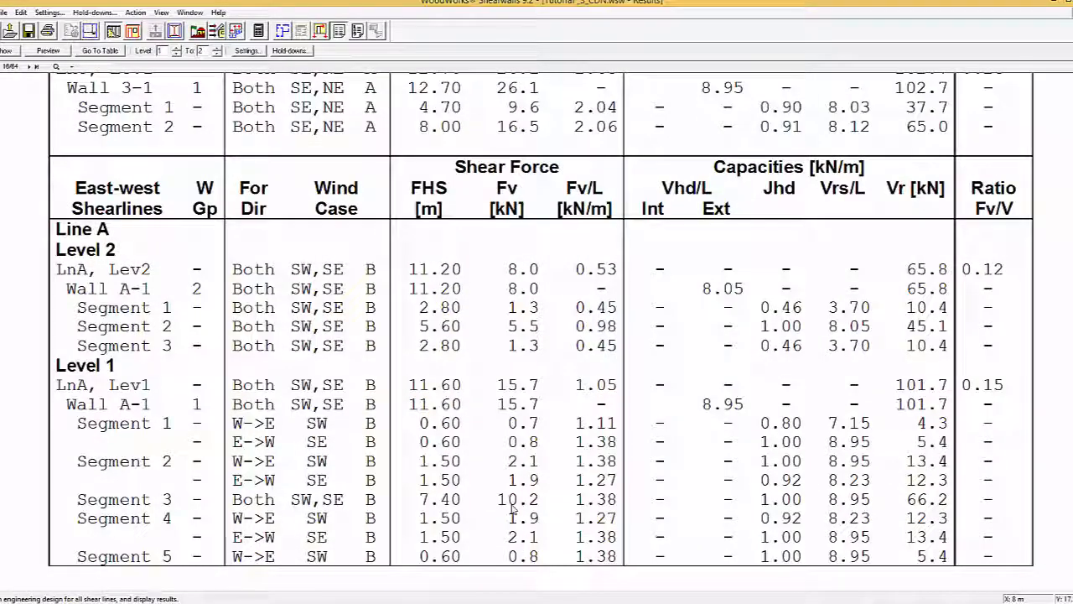
Step: Show the level 1 shearwalls in plan and inspect the materials of walls 2-1 and 2-2 on shearline 2
click(114, 32)
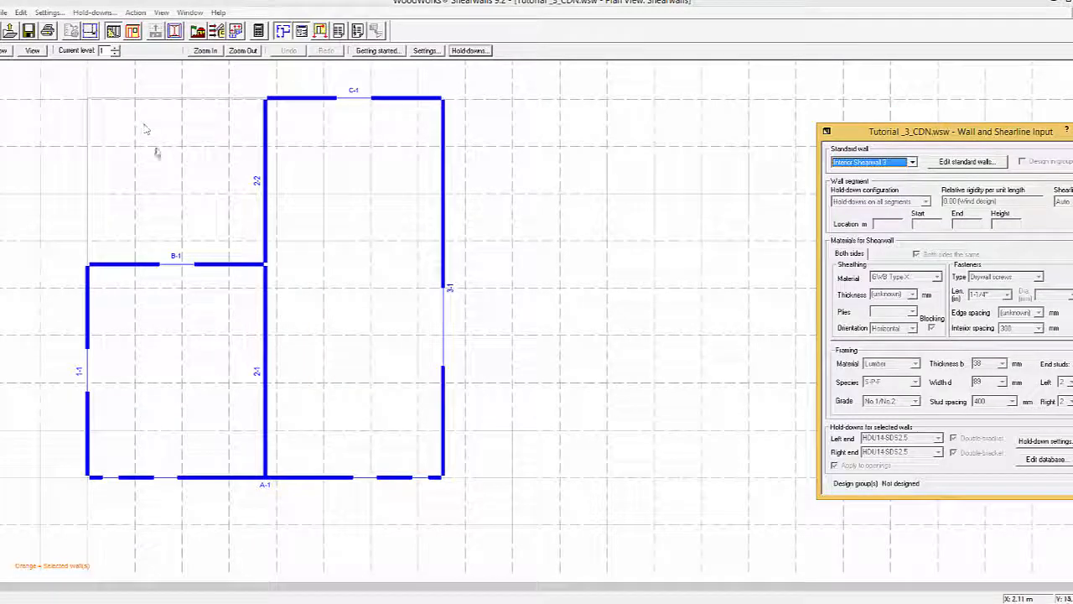
click(265, 323)
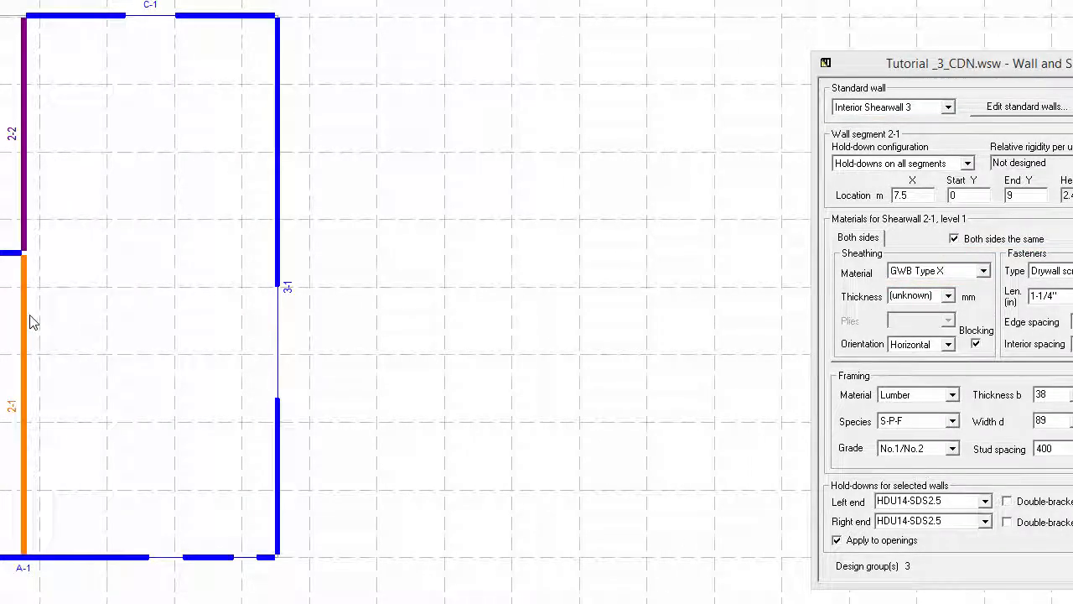
click(23, 236)
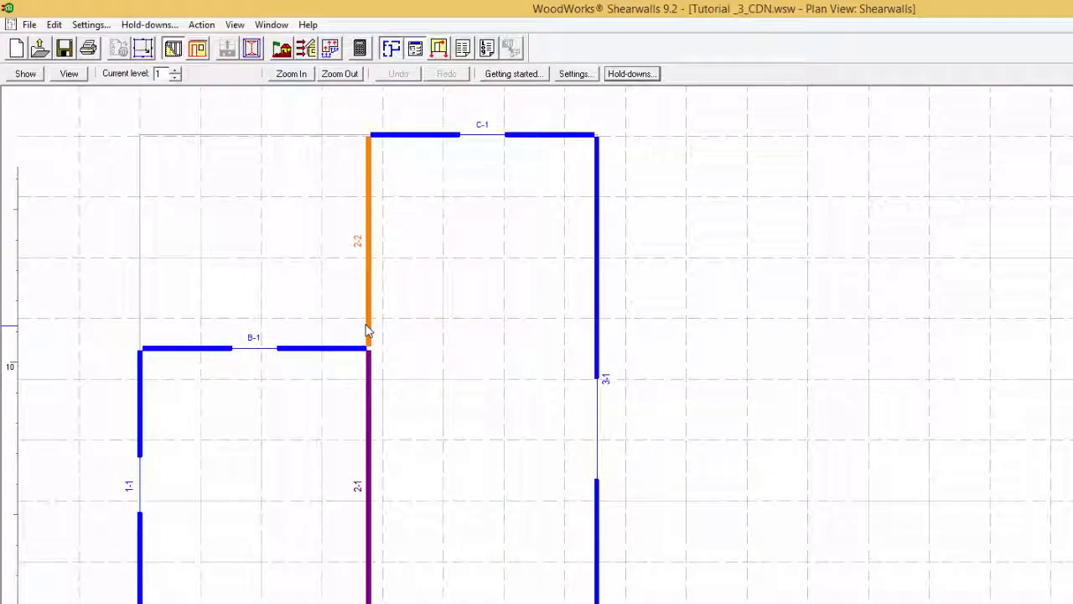
Step: Go to the Shear Results table of the flexible diaphragm wind design and examine the design groups of the line 2 walls
click(462, 48)
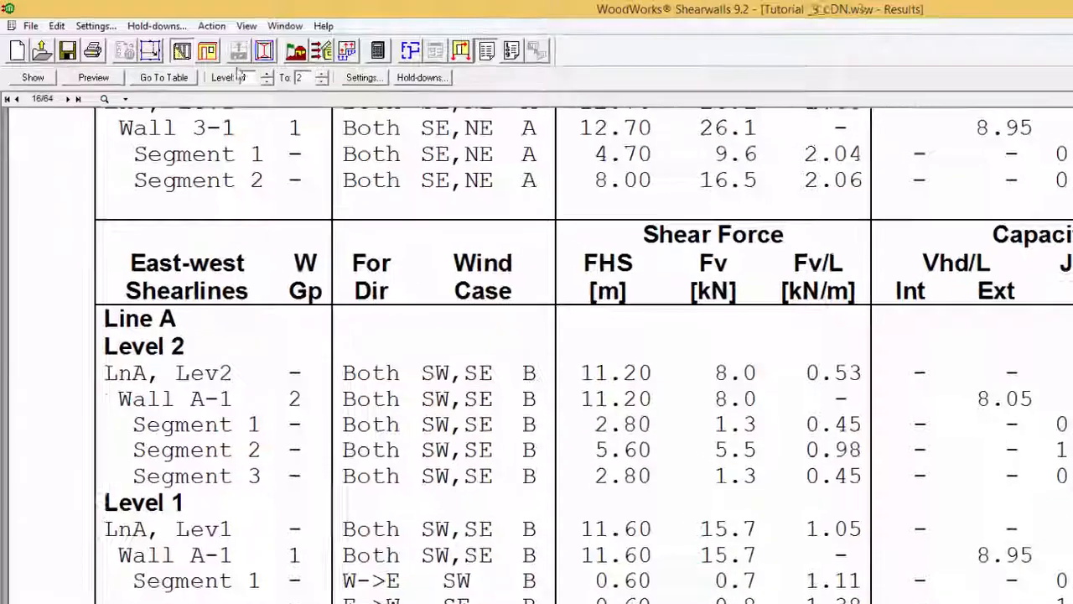
click(199, 84)
mouse_move(230, 177)
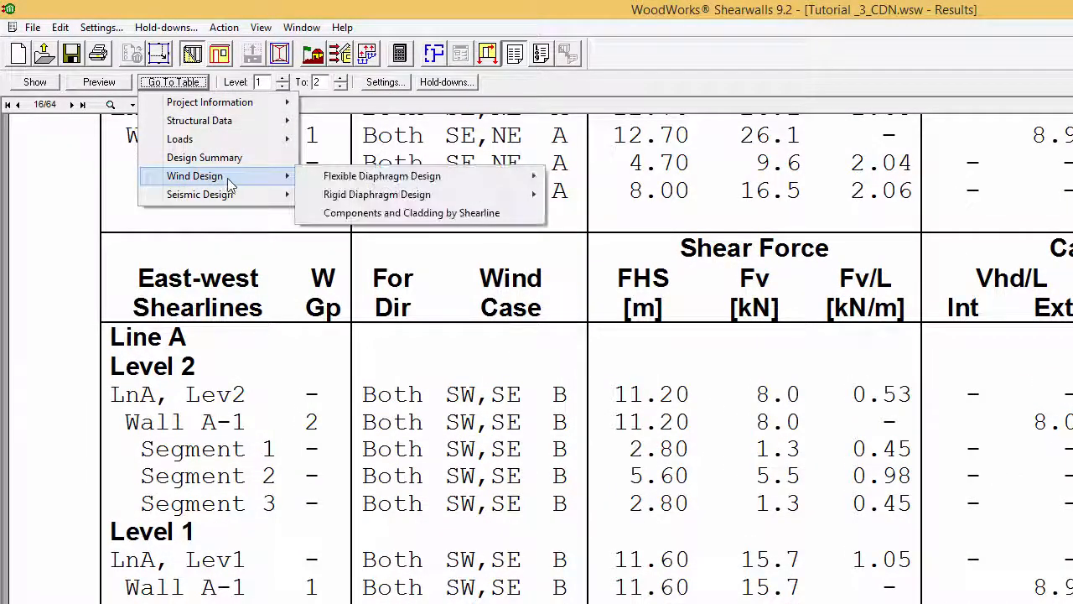
mouse_move(377, 176)
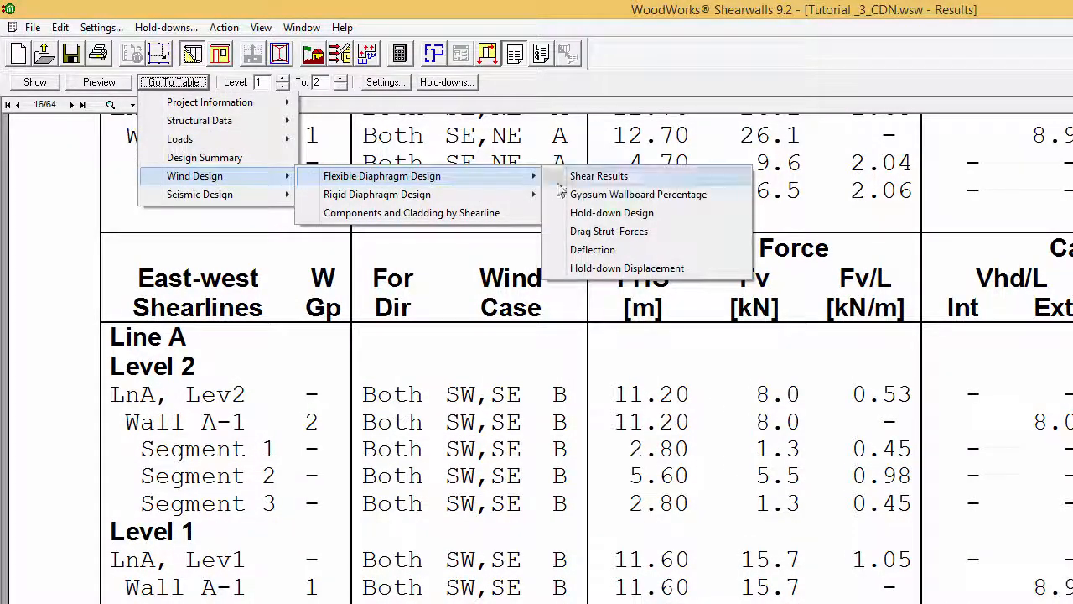
click(561, 178)
scroll(564, 285, down, 3)
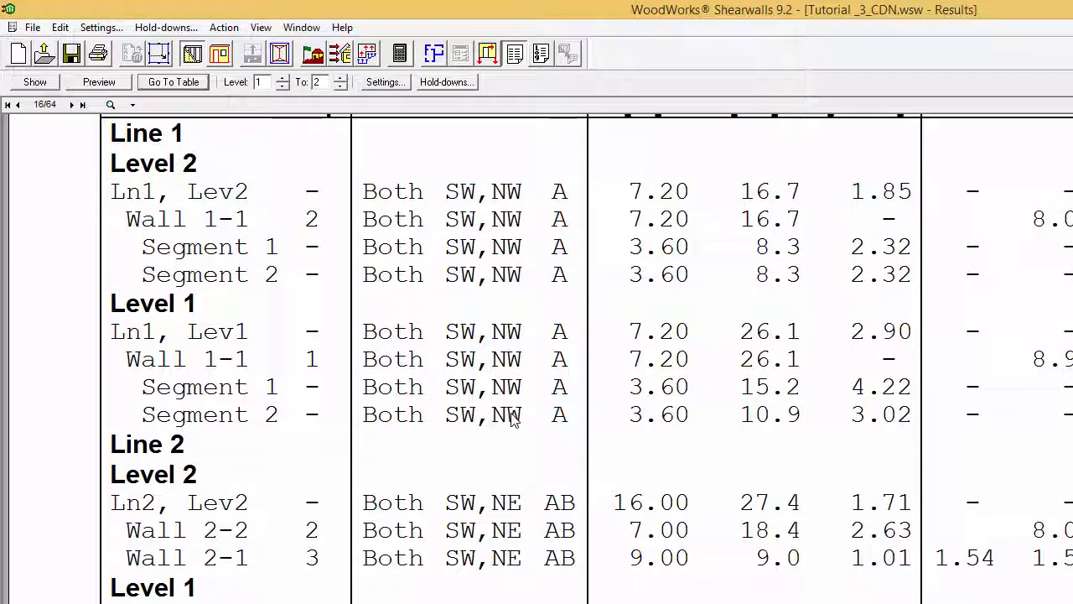
Step: Go to the Sheathing and Framing Materials table and examine the sheathing materials by wall group
click(186, 84)
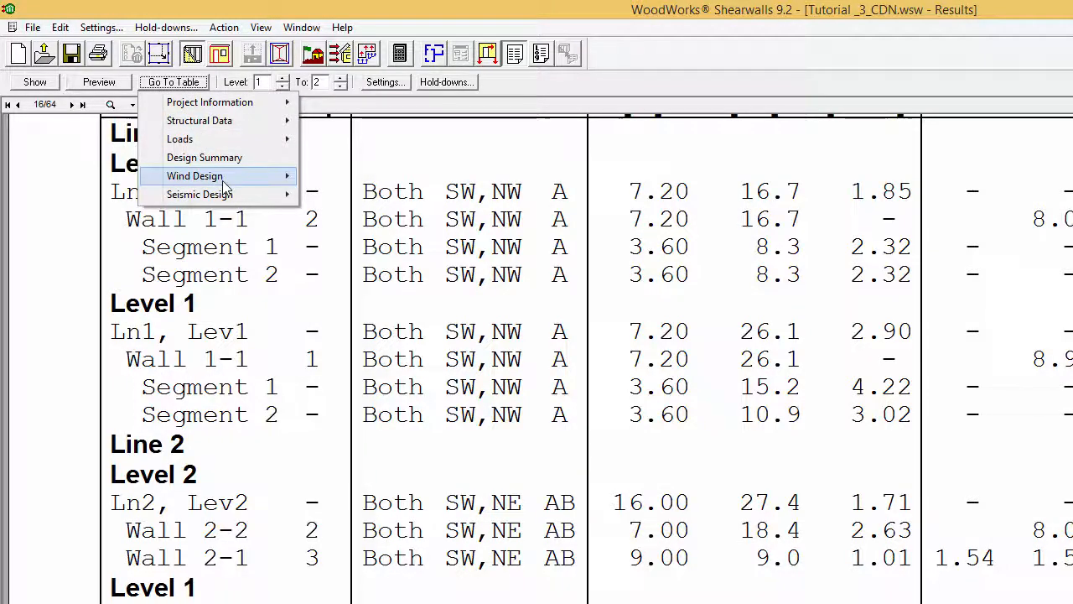
mouse_move(243, 126)
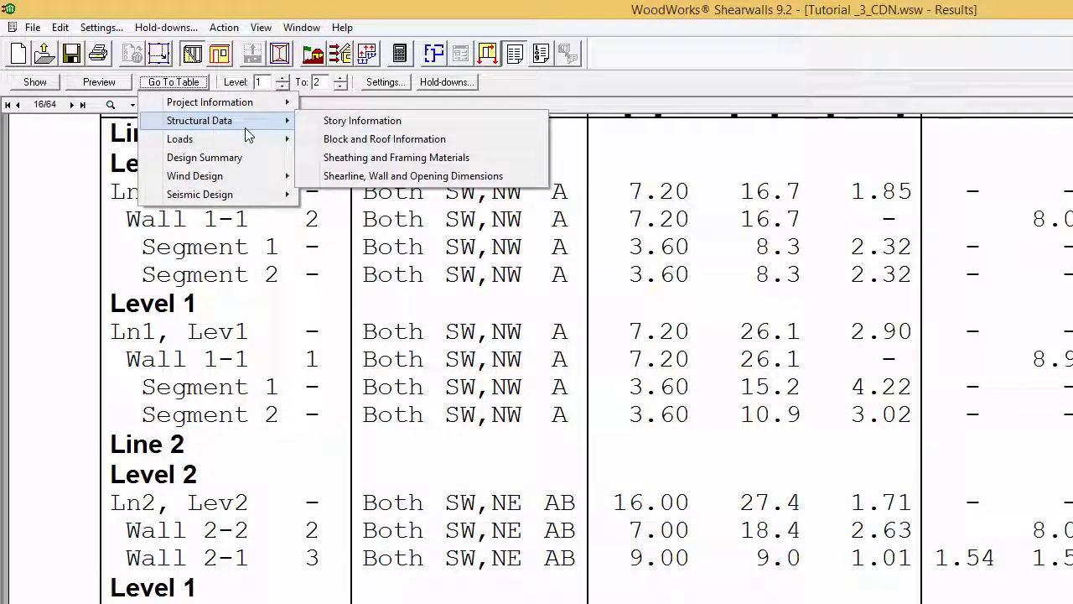
click(360, 158)
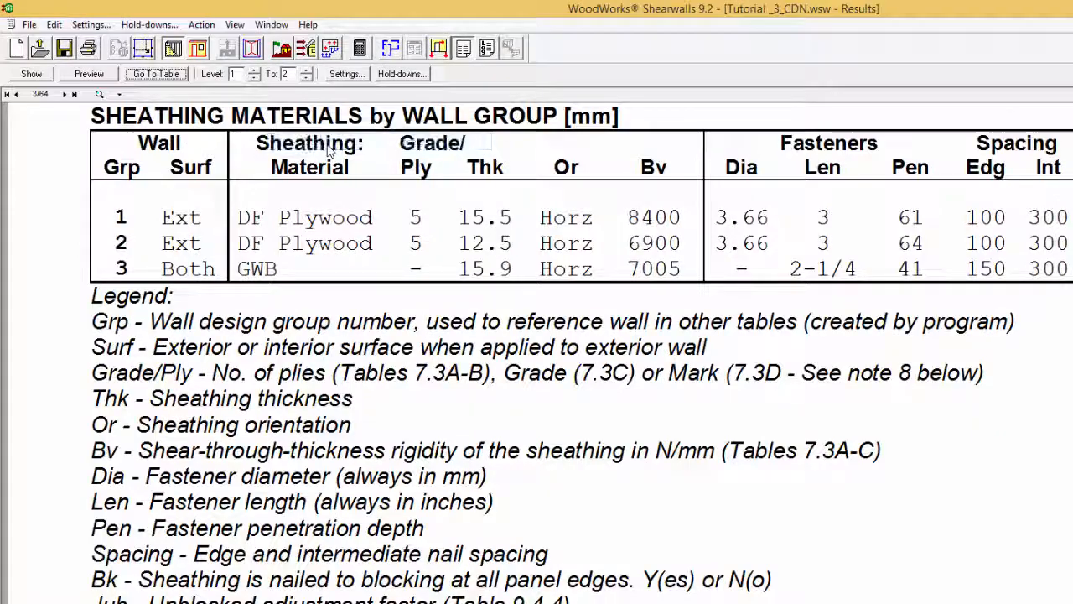
Step: Require all shearwalls on shearlines to have the same materials, accept the material modification, and check walls 2-2 and 2-1 in plan
click(92, 25)
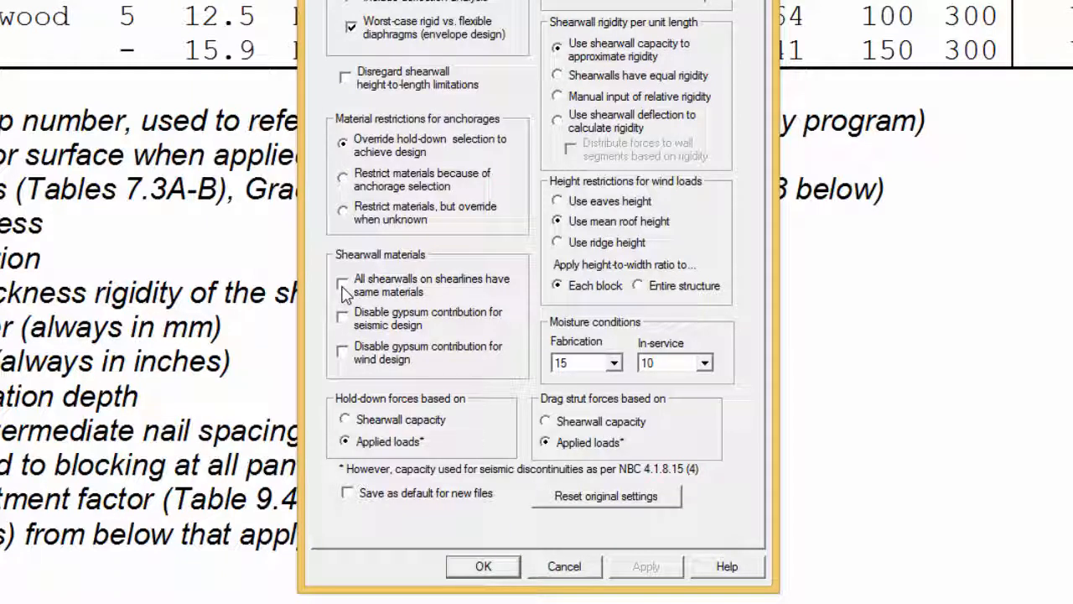
click(343, 286)
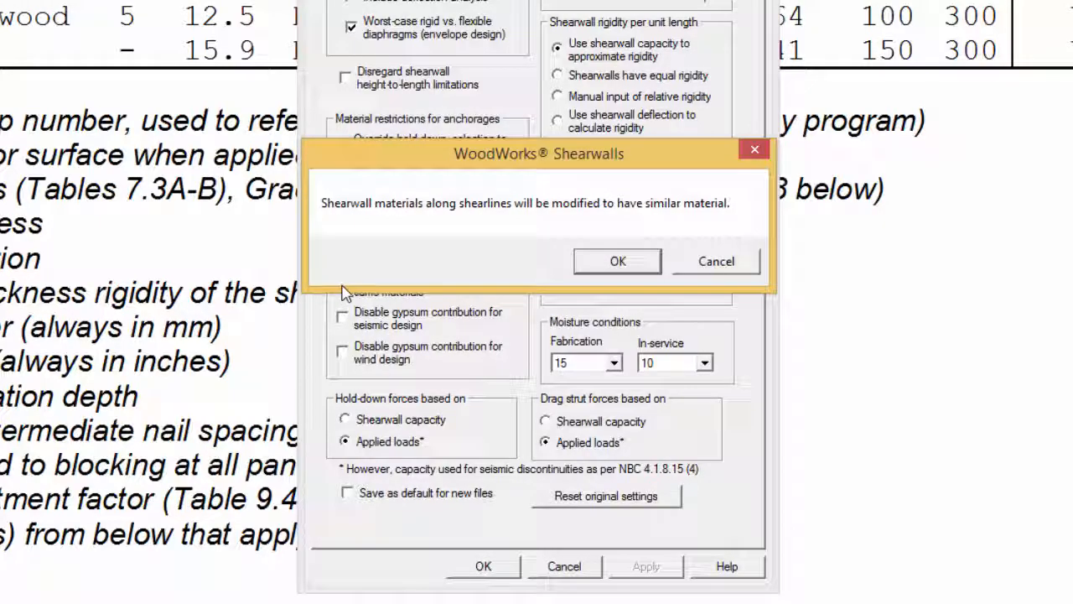
click(618, 262)
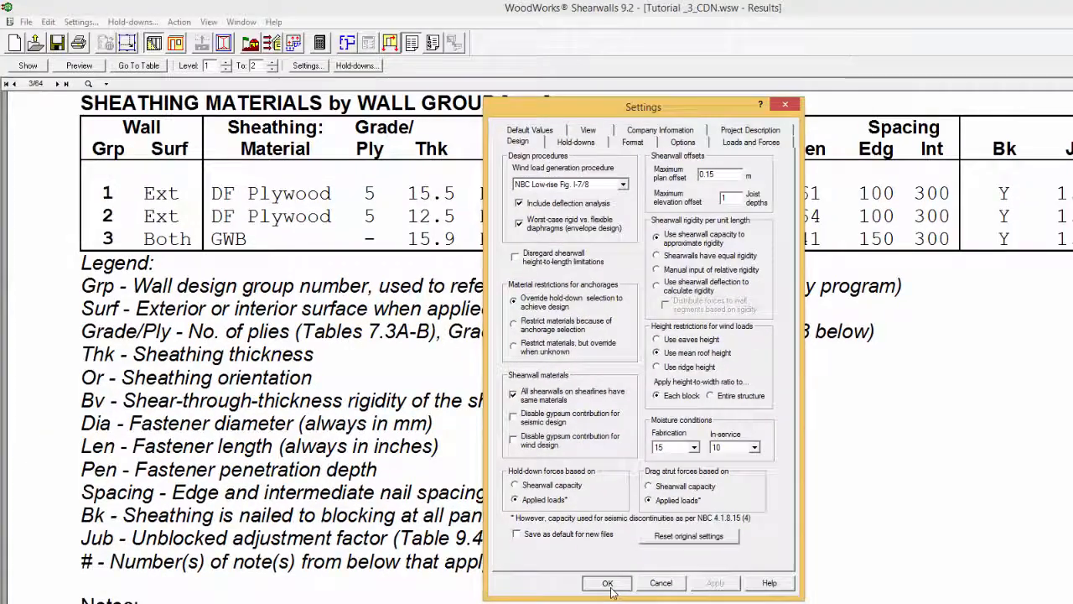
click(609, 583)
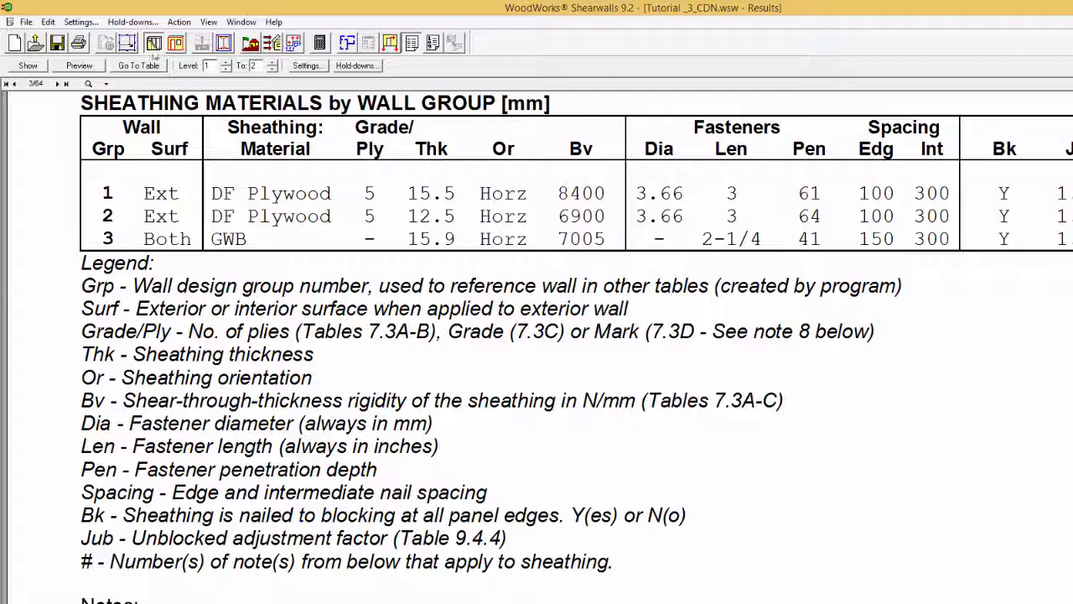
click(153, 46)
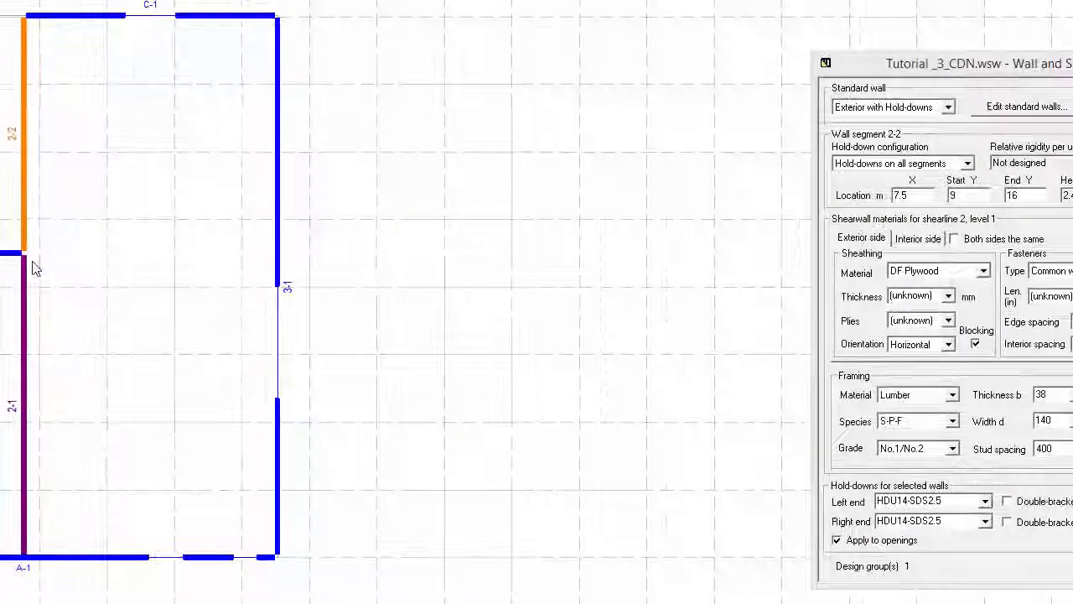
click(24, 300)
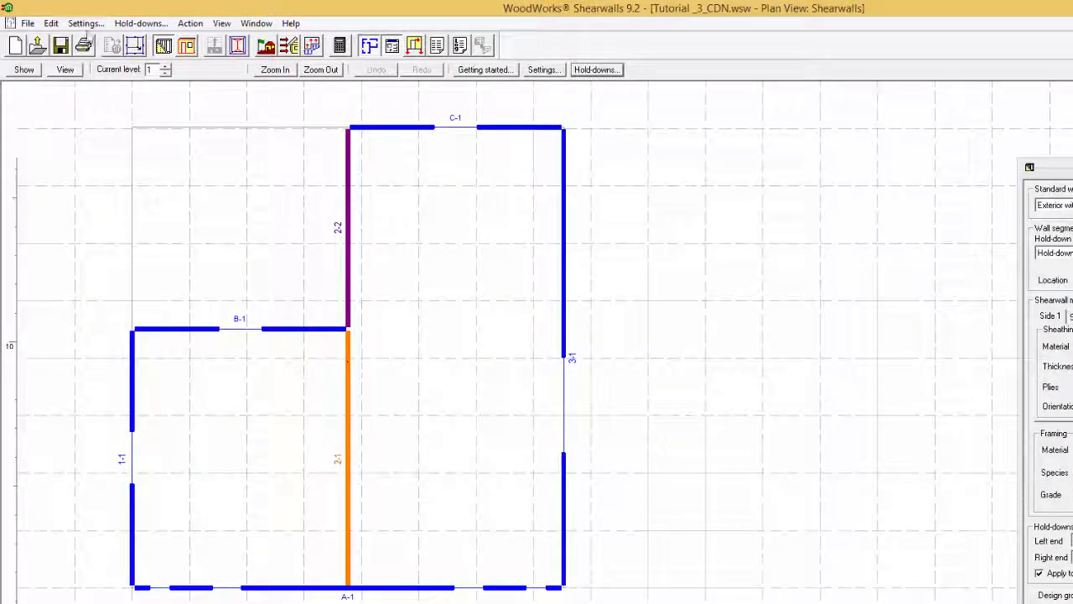
Step: Enable Disable gypsum contribution for seismic design in the design settings
click(88, 26)
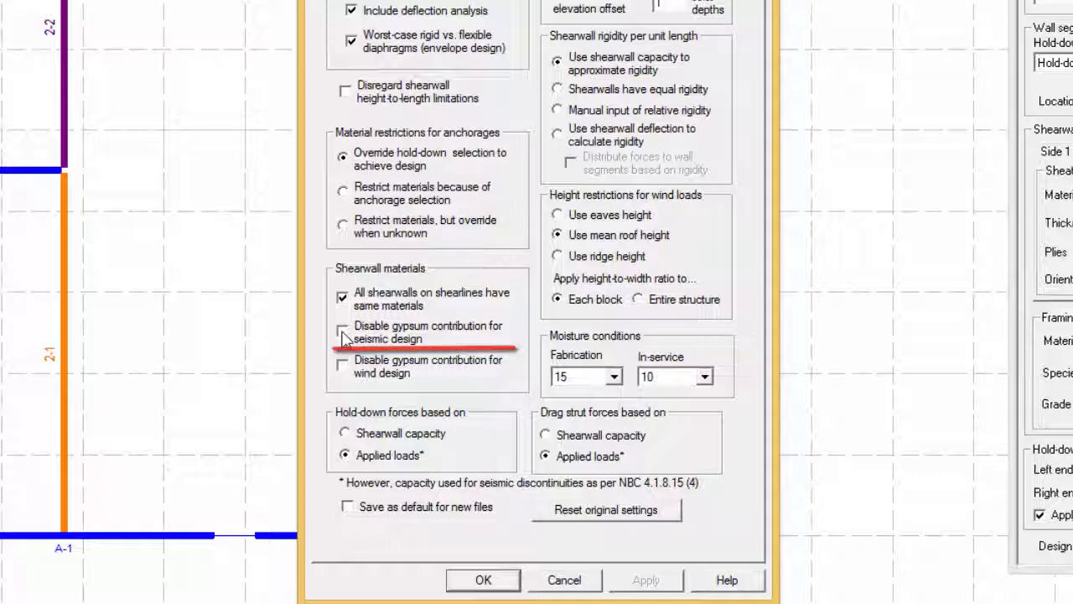
click(343, 330)
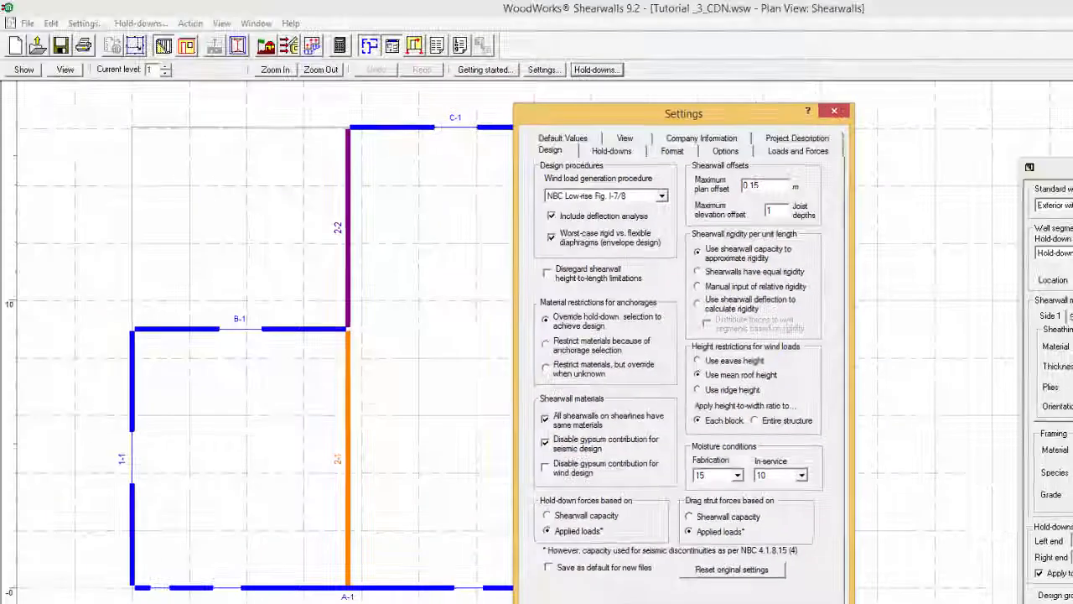
click(557, 598)
Step: Set the force modification factor Rd to 2 for north-south and east-west in the site information, deleting all previously generated loads
click(265, 49)
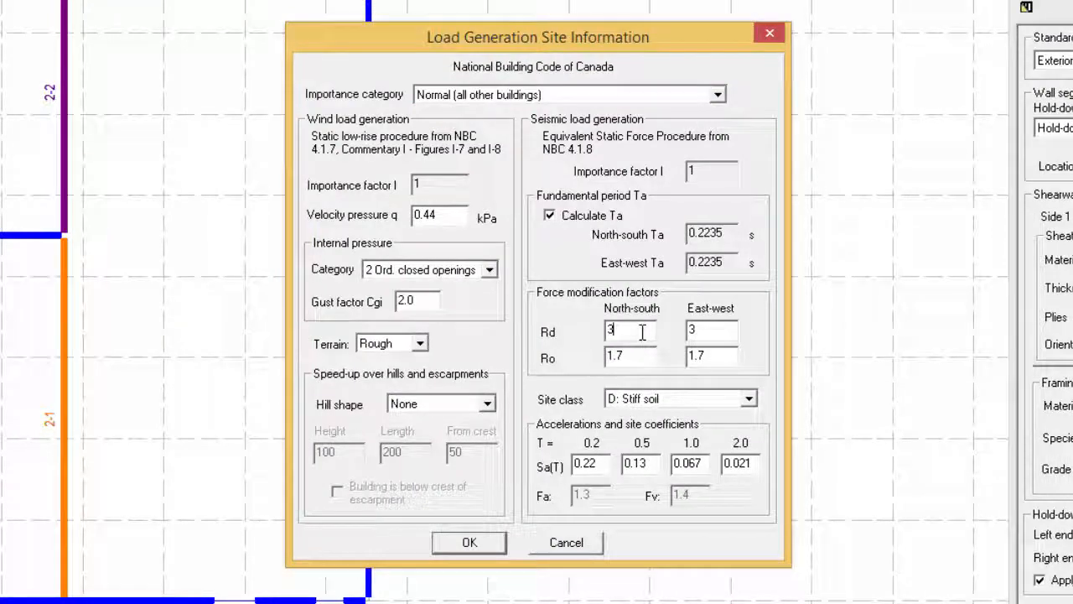
key(BackSpace)
text(2)
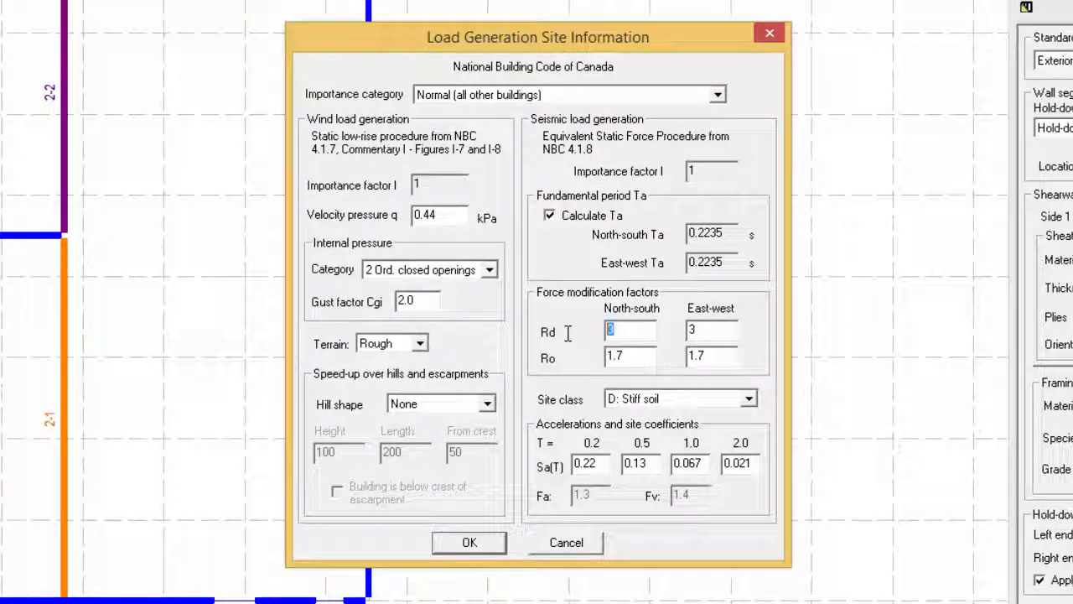
drag(730, 335, 676, 335)
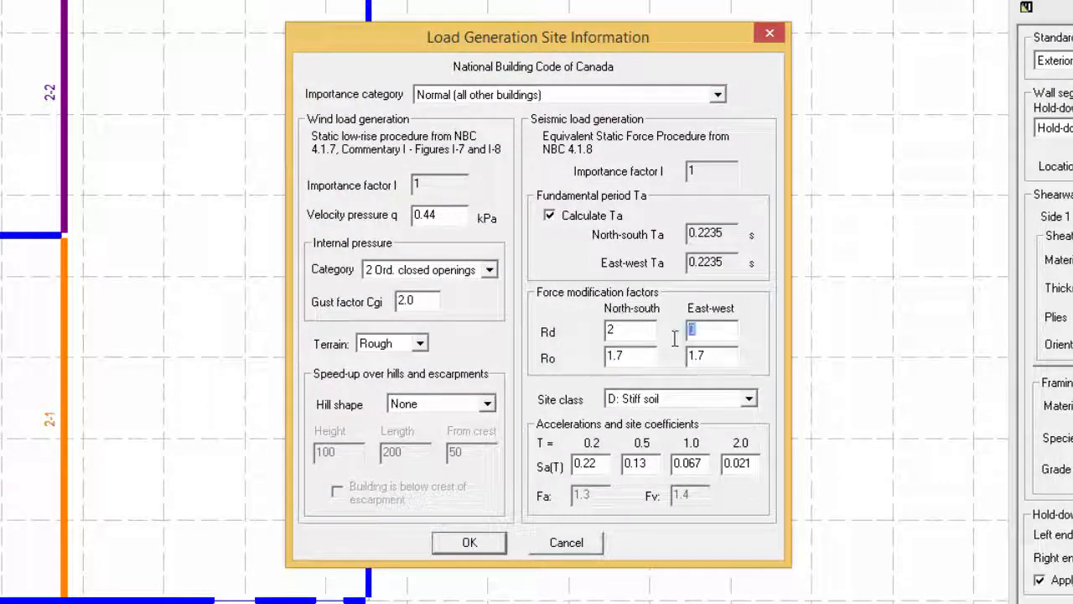
text(2)
click(470, 545)
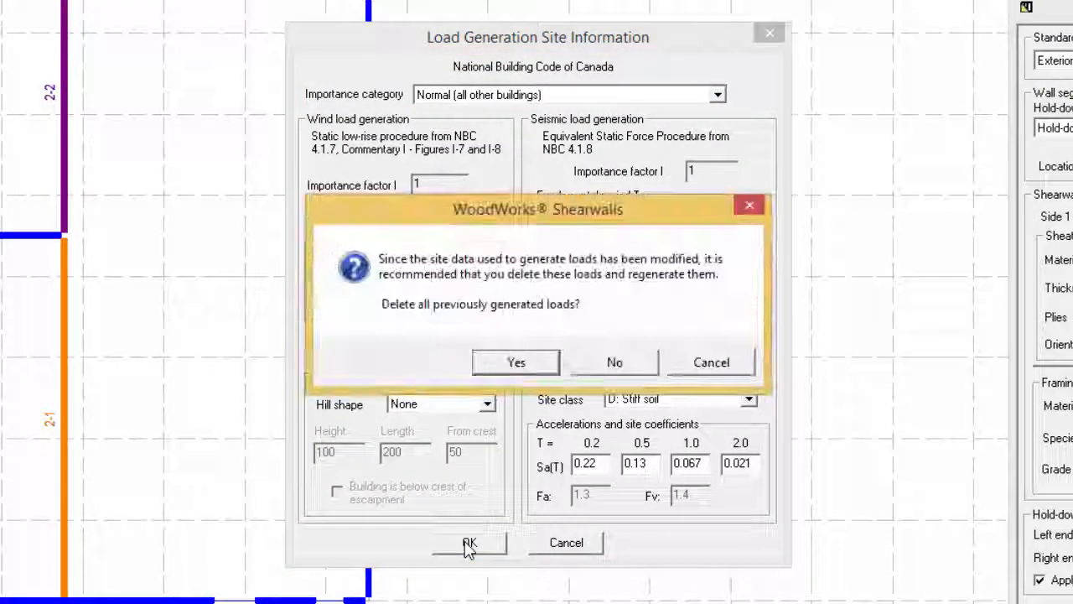
click(520, 367)
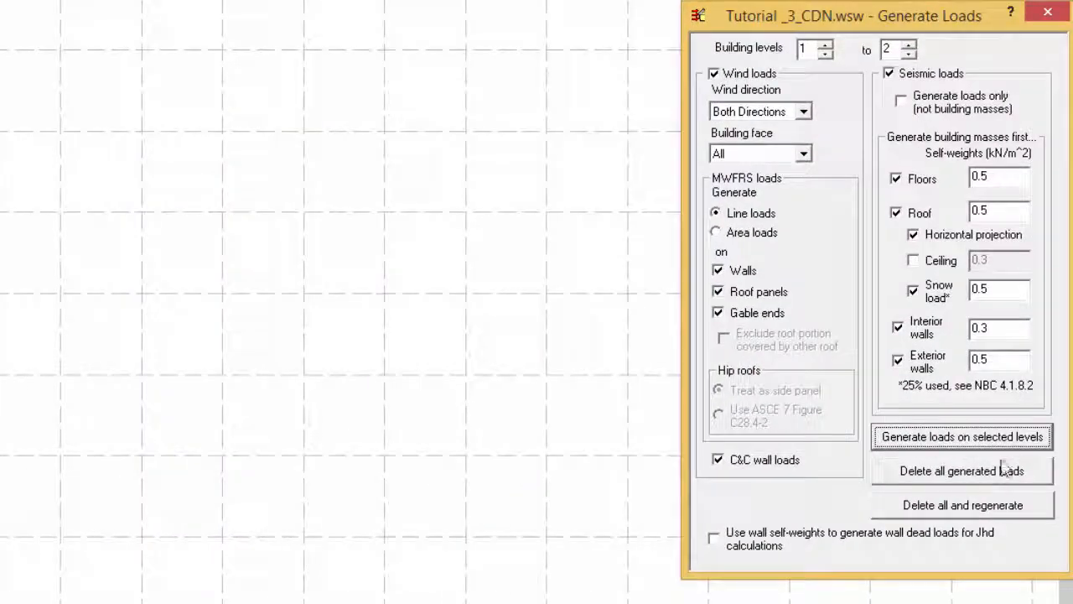
Step: Generate loads on levels 1 to 2, accepting Rd 3.0 and Ro 1.7 for wood-based panels, and check the factors in the site information
click(979, 437)
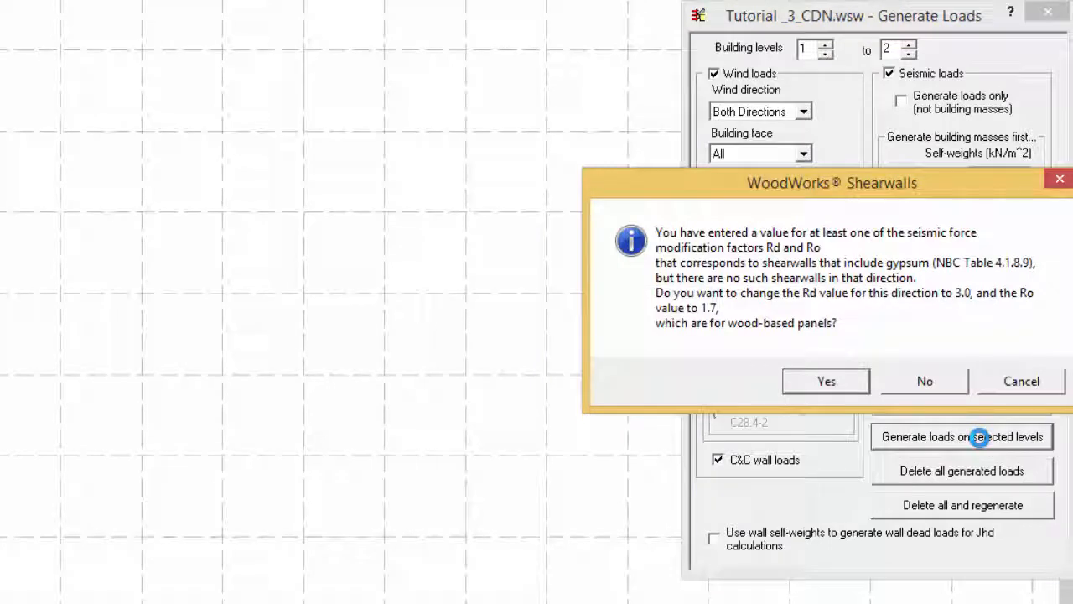
click(843, 388)
click(1019, 366)
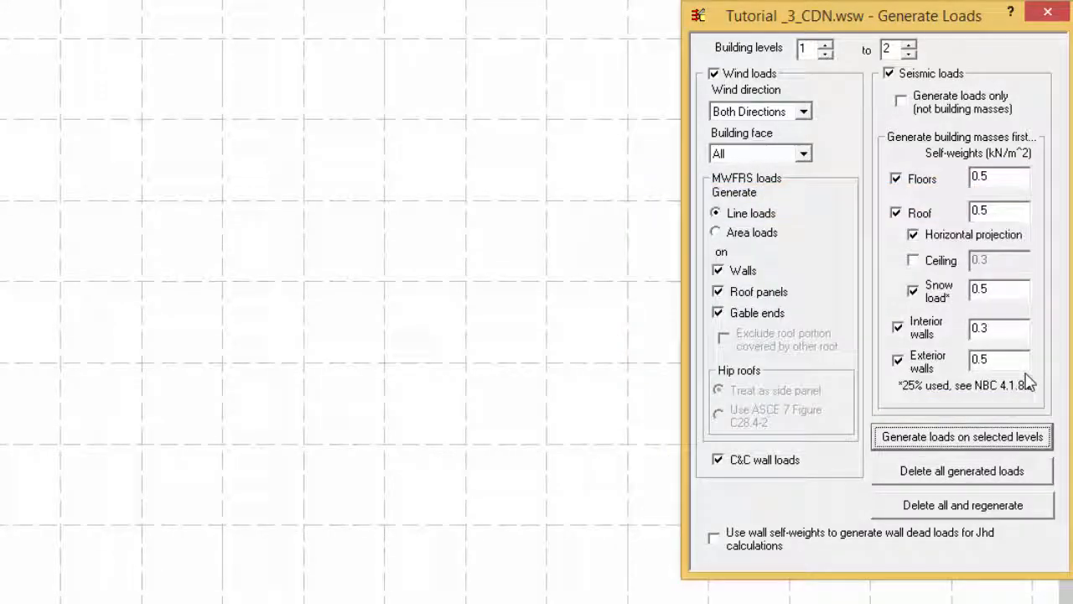
click(264, 48)
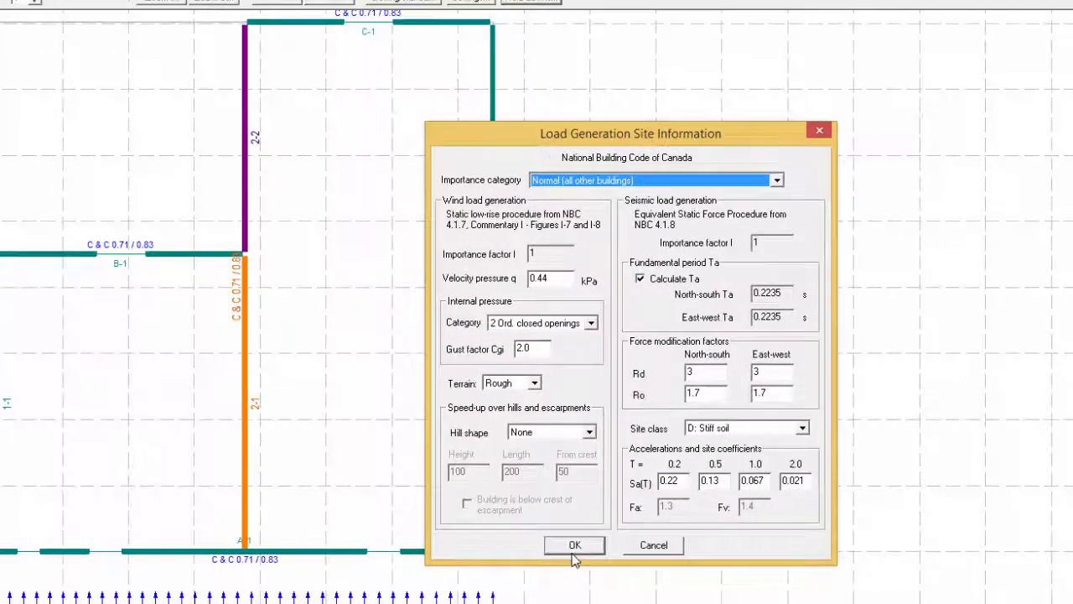
click(469, 542)
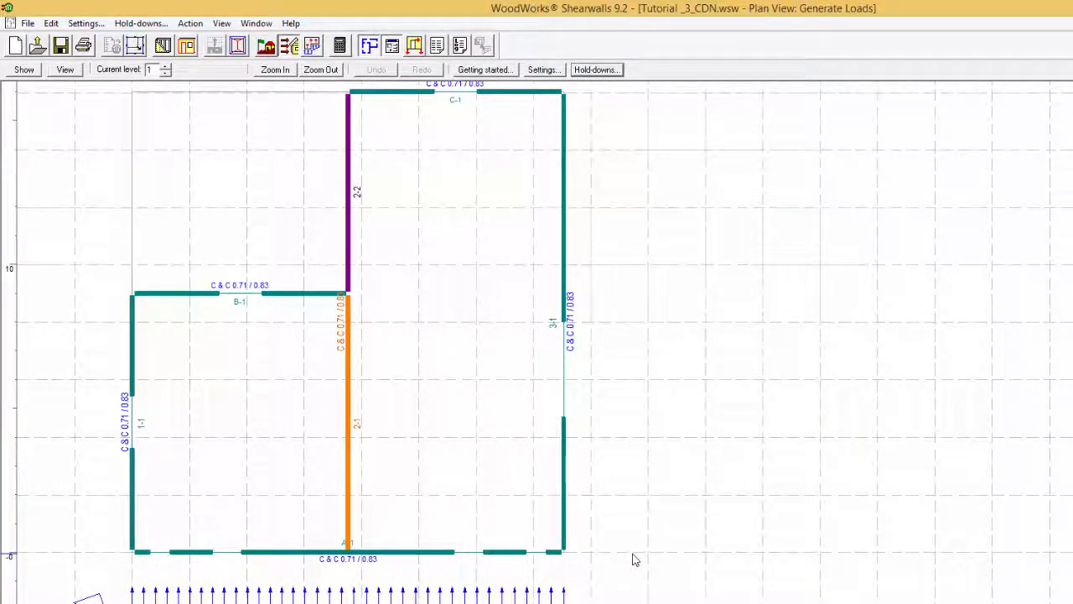
Step: Try the deflection-based and equal rigidity options for shearwall rigidity per unit length, and settle on Manual input of relative rigidity
click(89, 24)
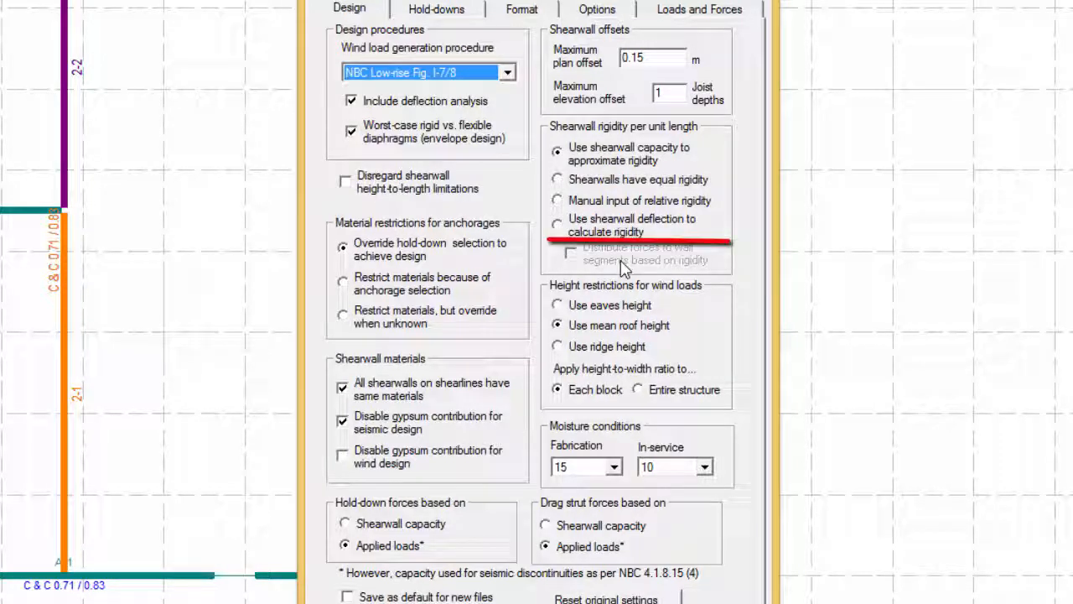
click(557, 234)
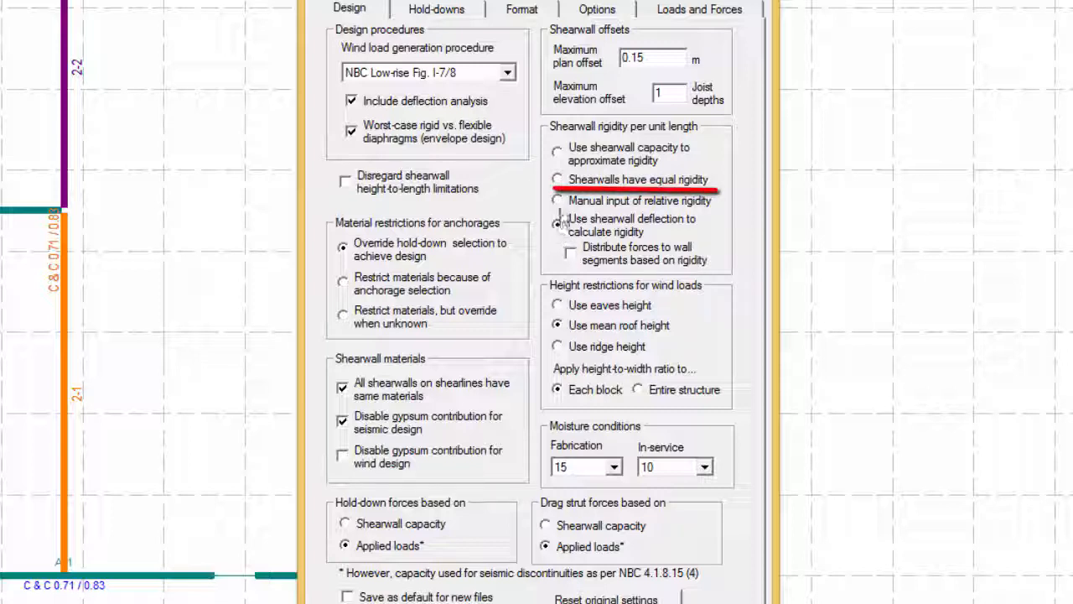
click(559, 181)
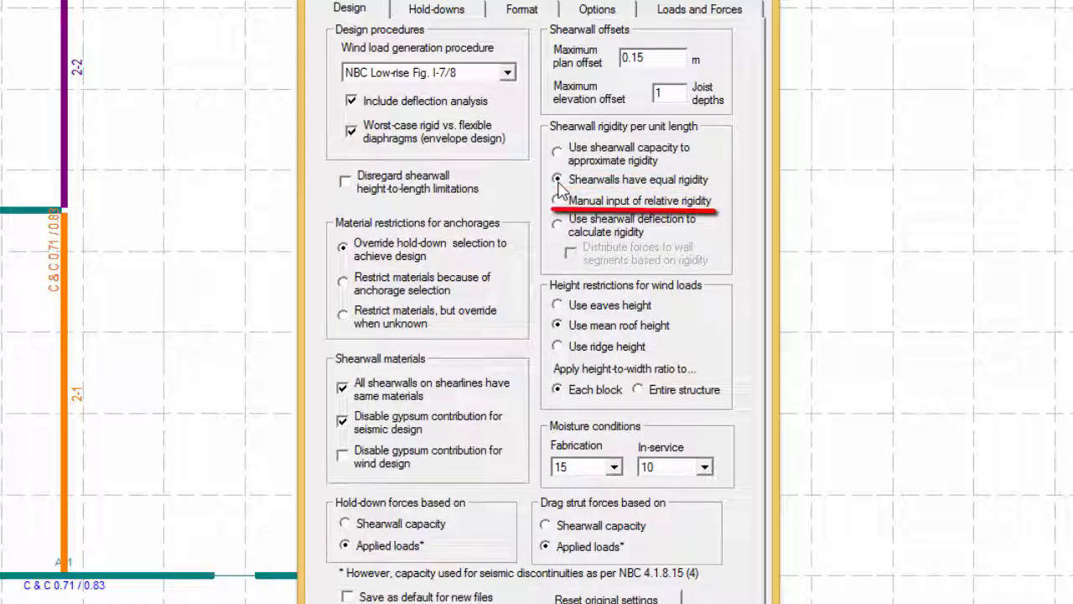
click(558, 201)
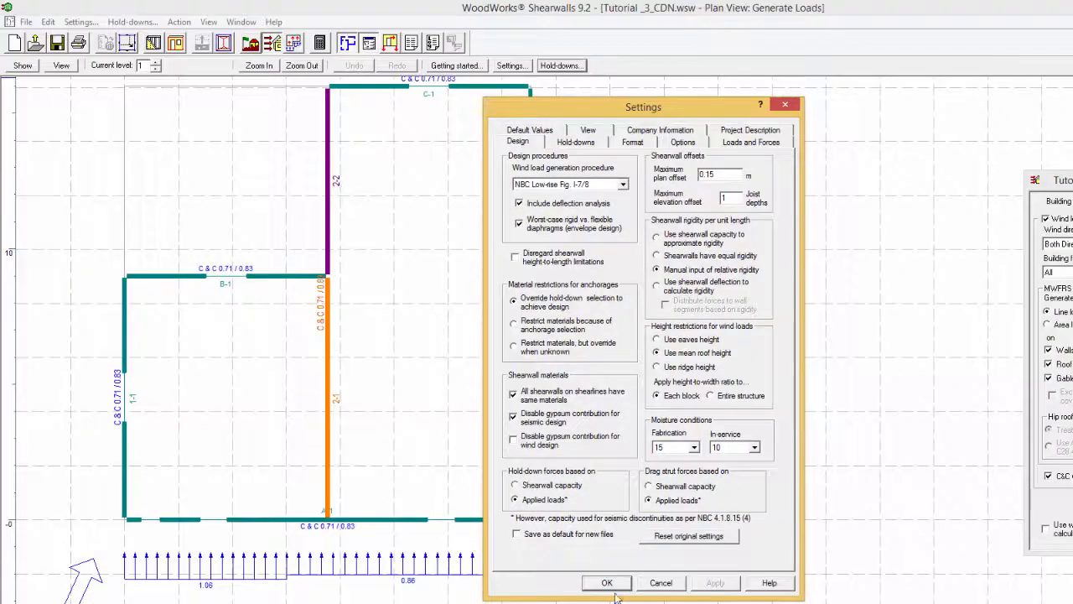
click(614, 585)
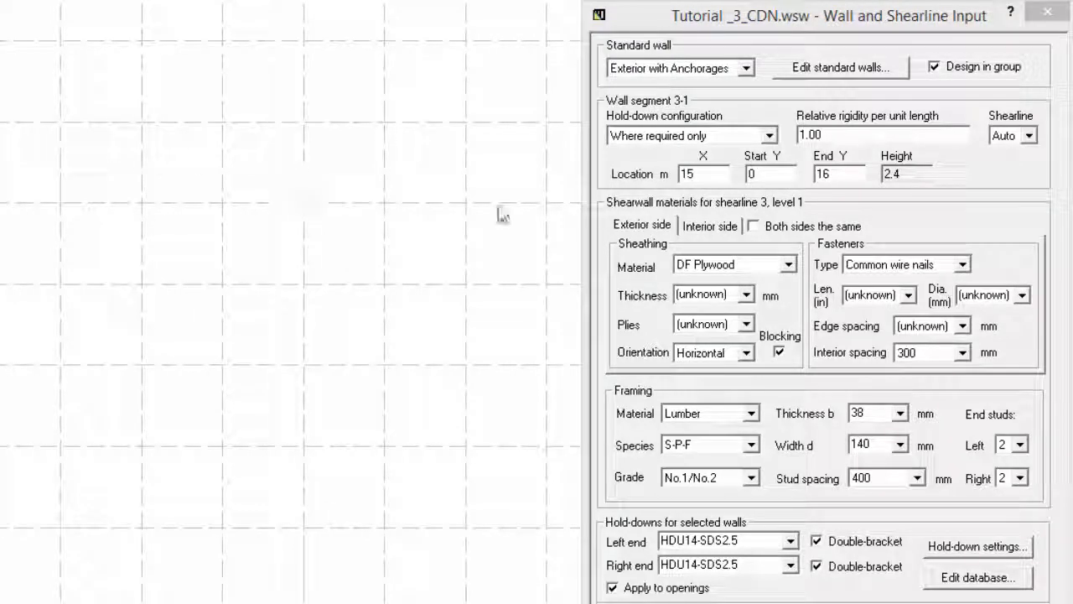
Step: Examine the relative rigidity per unit length entry of wall segment 3-1 in the wall input
drag(847, 137, 775, 135)
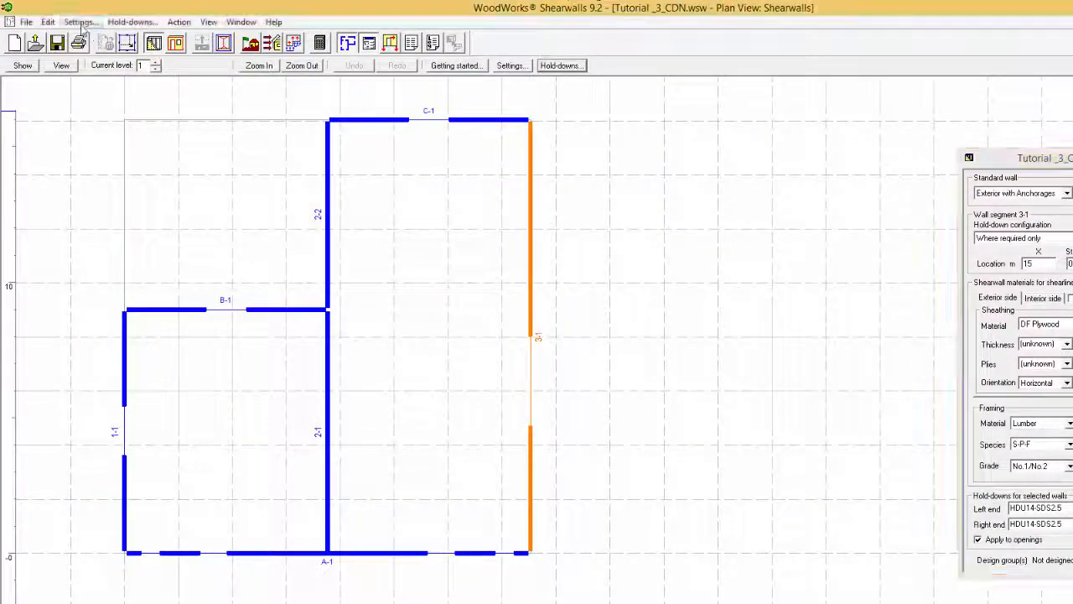
Step: Turn off Include deflection analysis in the design settings and check the fabrication and in-service moisture condition choices
click(79, 22)
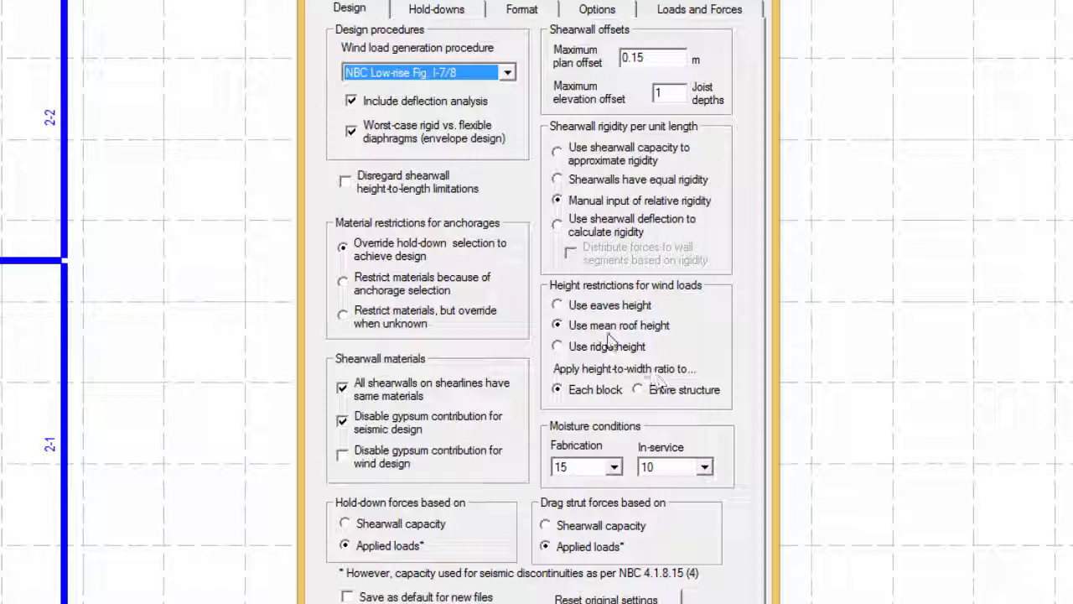
click(351, 101)
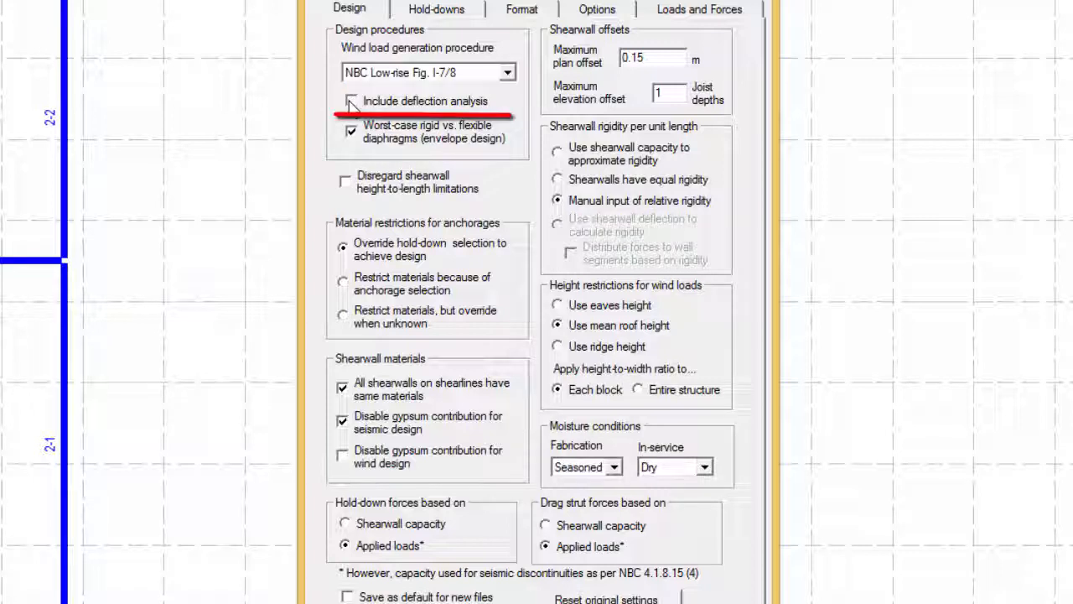
click(616, 468)
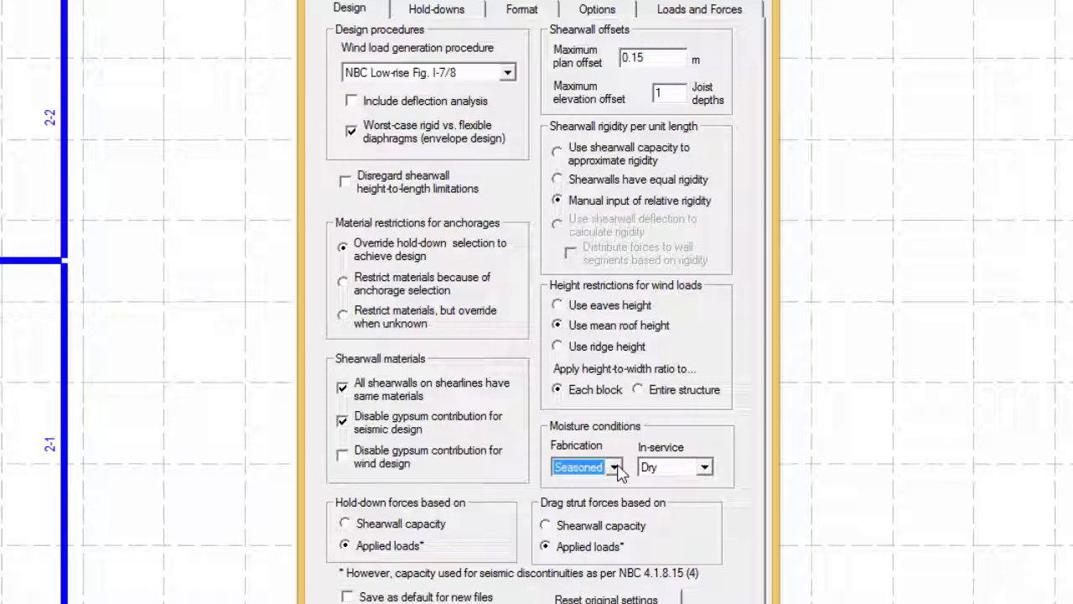
click(616, 468)
click(616, 468)
click(706, 468)
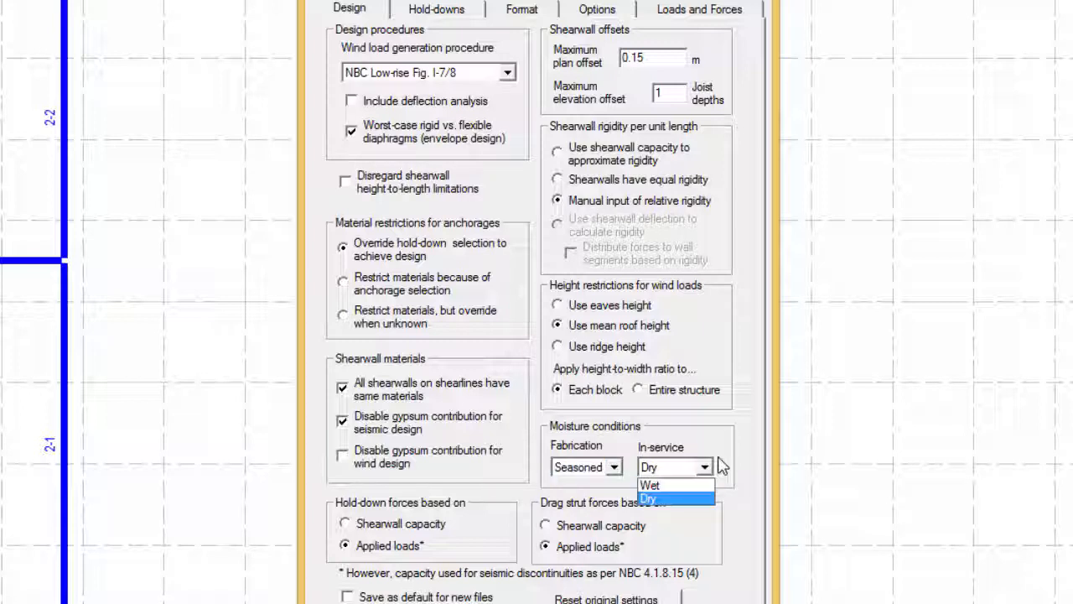
click(719, 467)
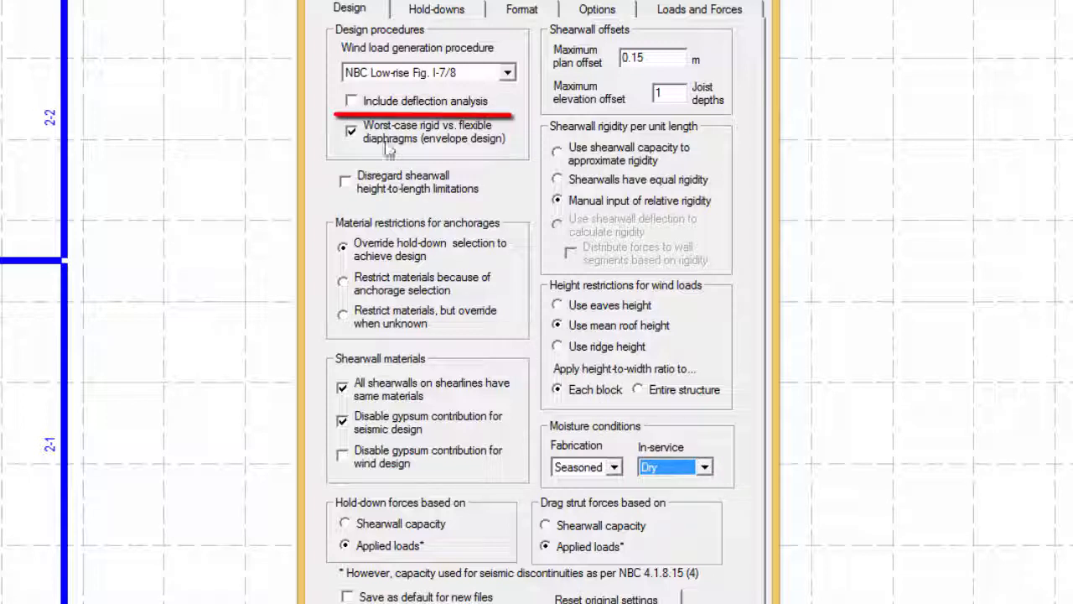
Step: Re-enable Include deflection analysis and review the numeric fabrication and in-service moisture options, keeping 15 and 10
click(351, 101)
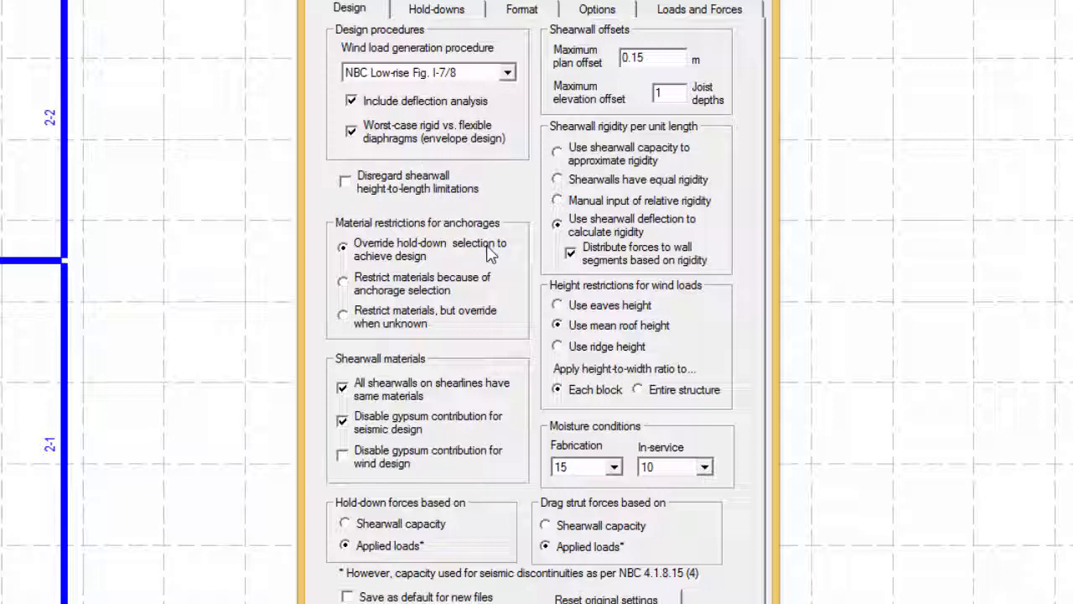
click(616, 467)
click(617, 467)
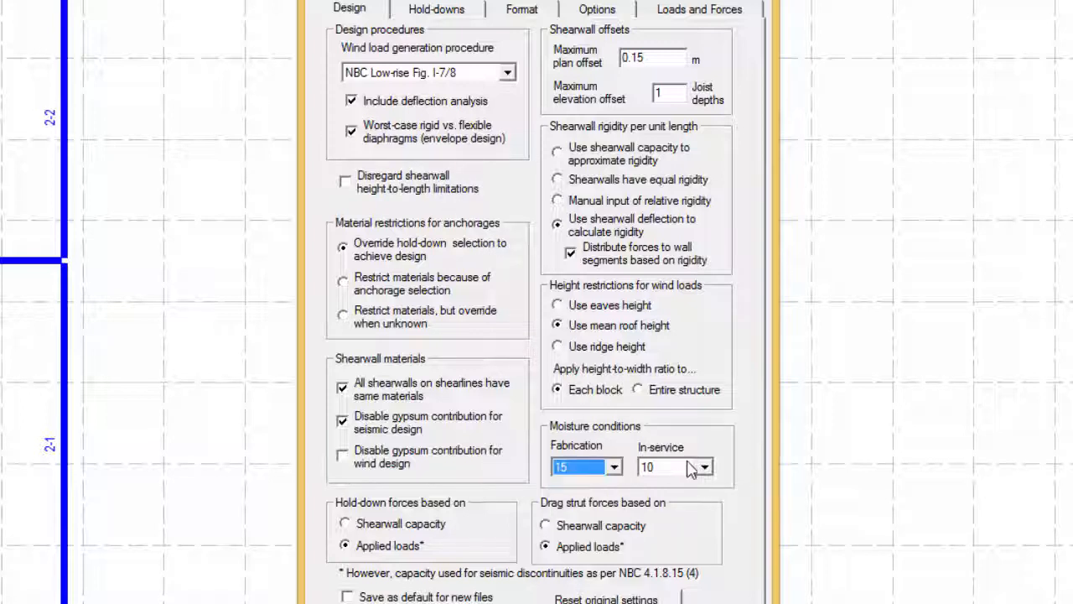
click(704, 467)
click(704, 469)
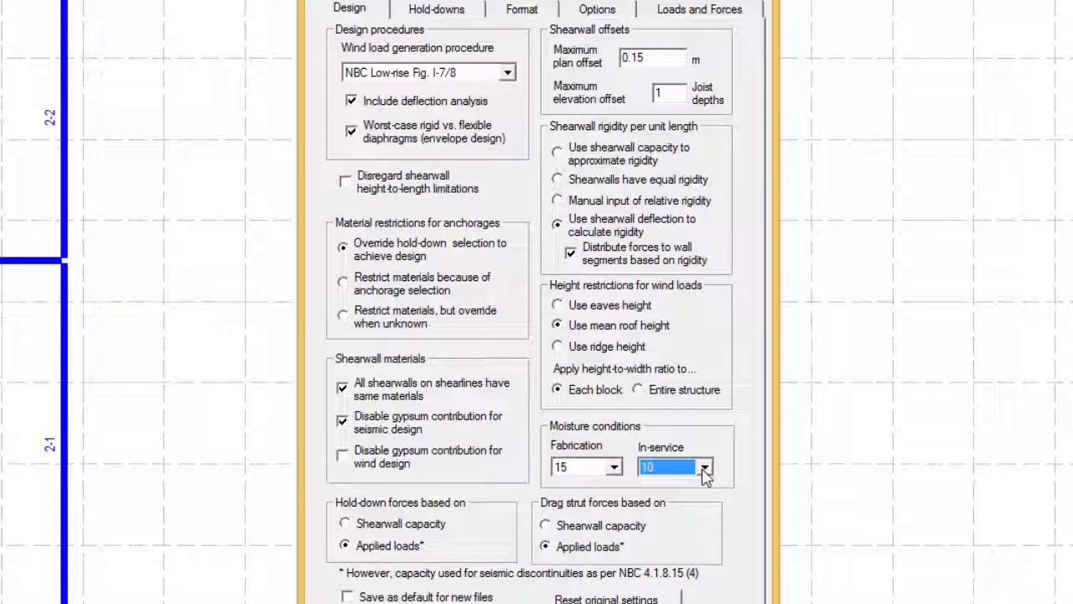